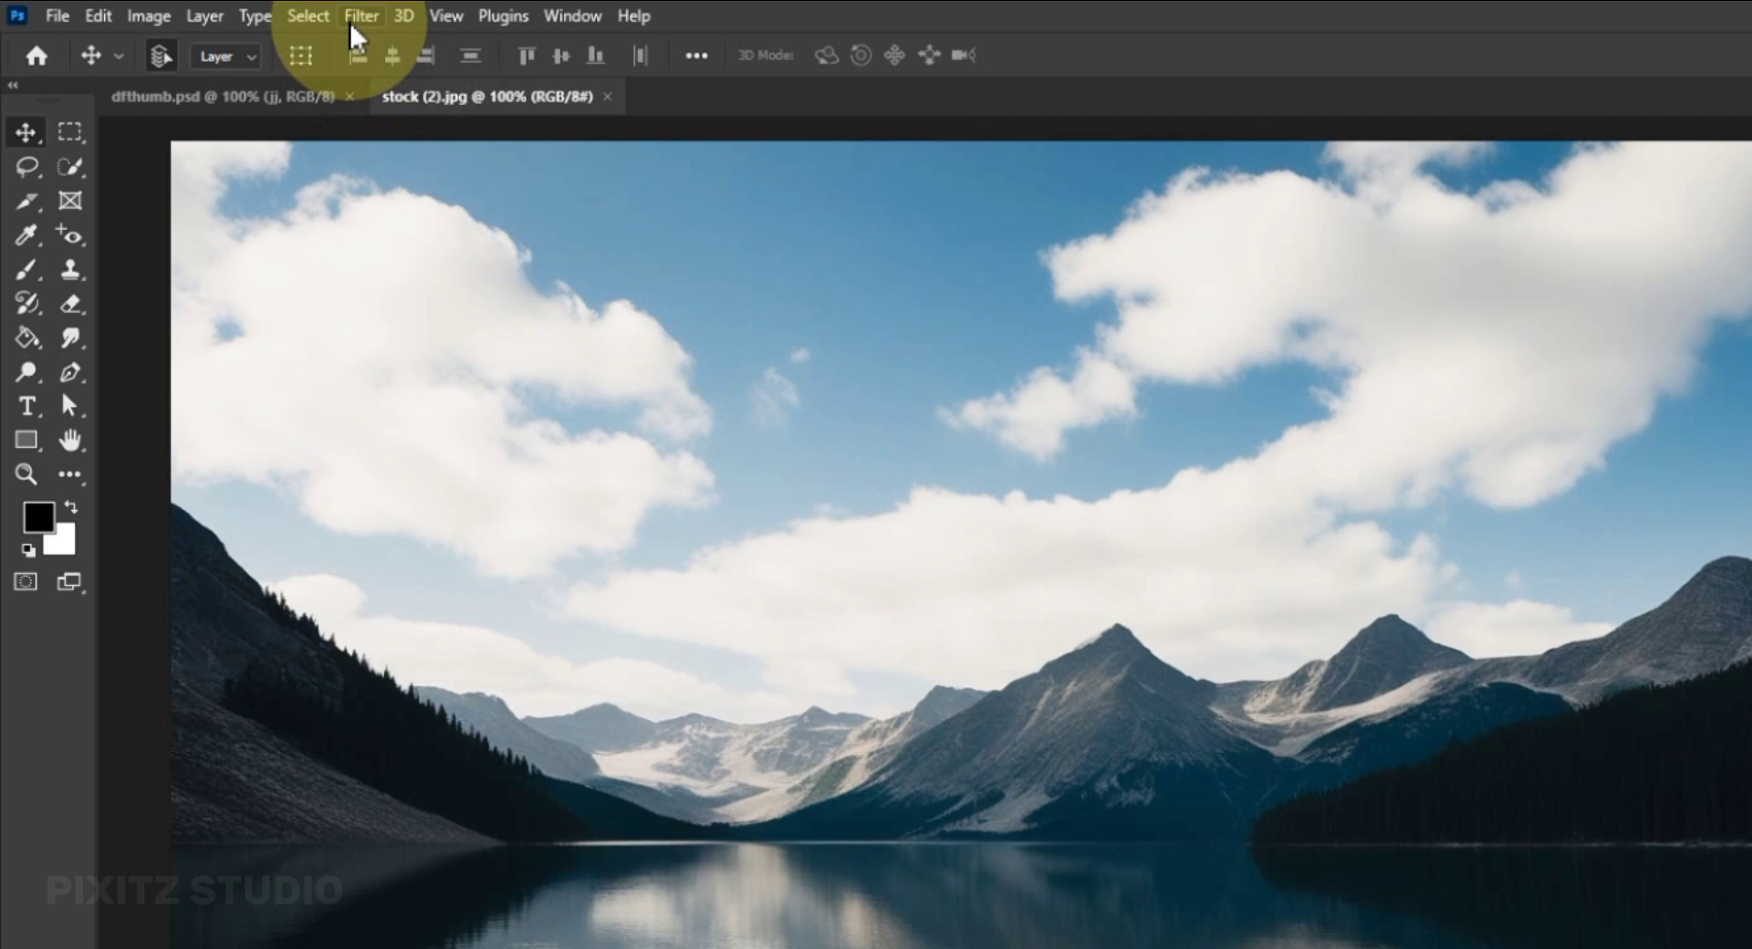
Open the Camera Raw Filter on the lake photo and set Dehaze to +29 in the Basic adjustments.
click(352, 31)
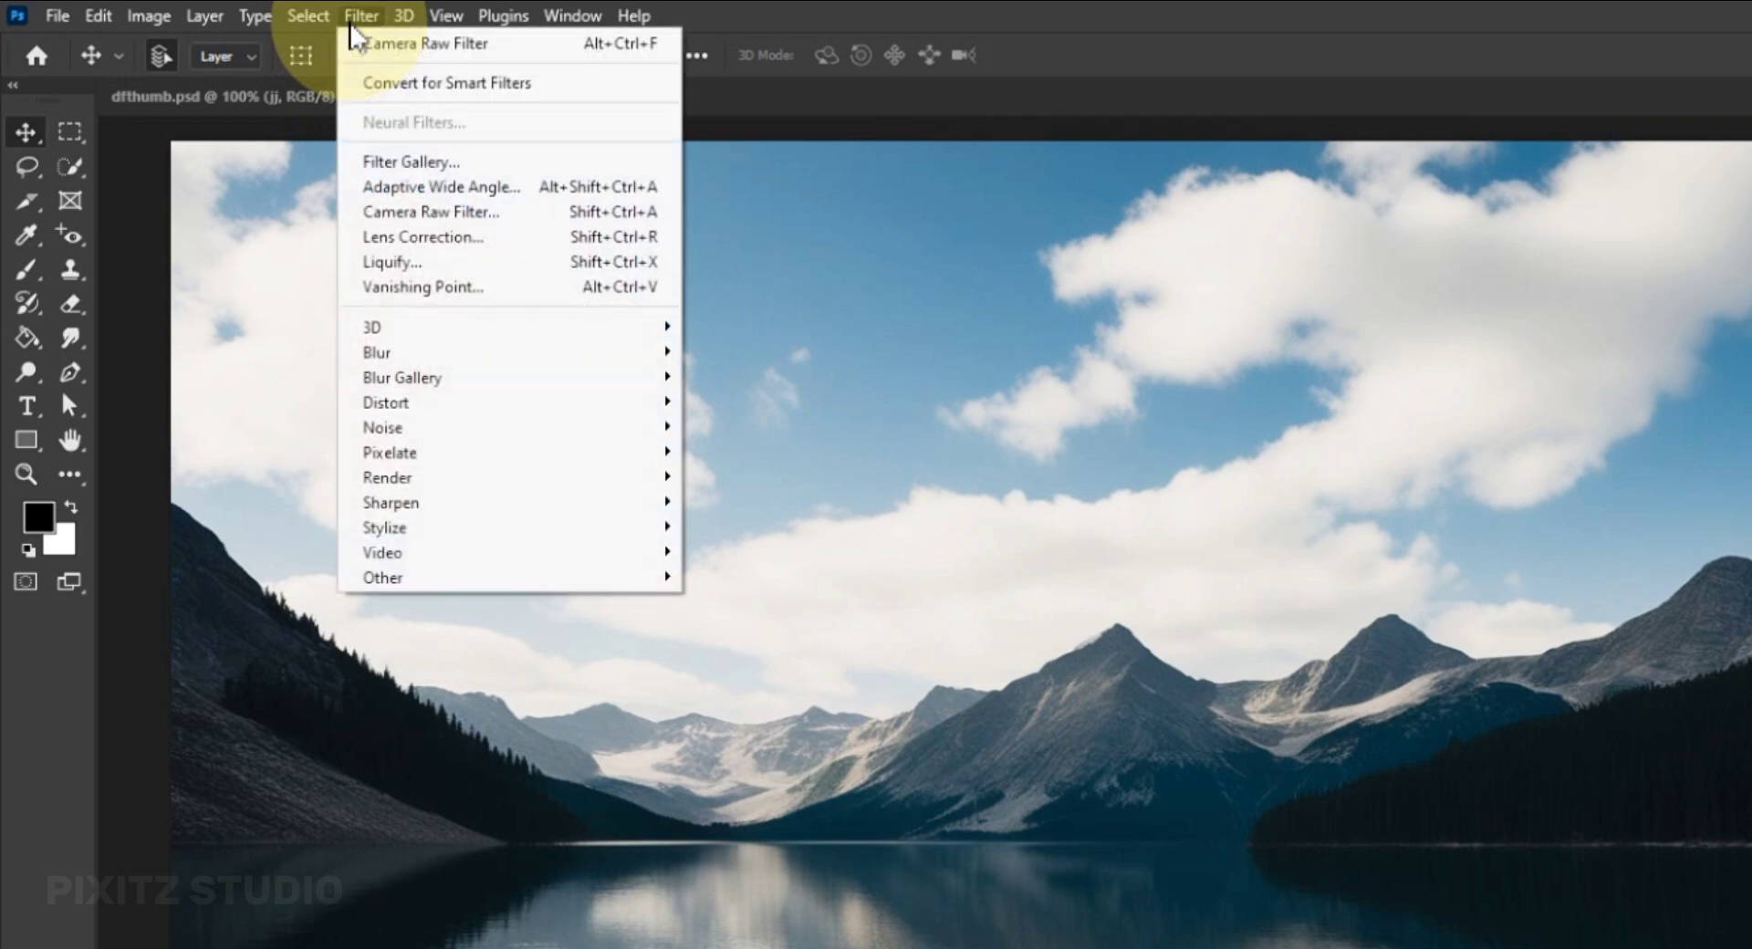
click(514, 217)
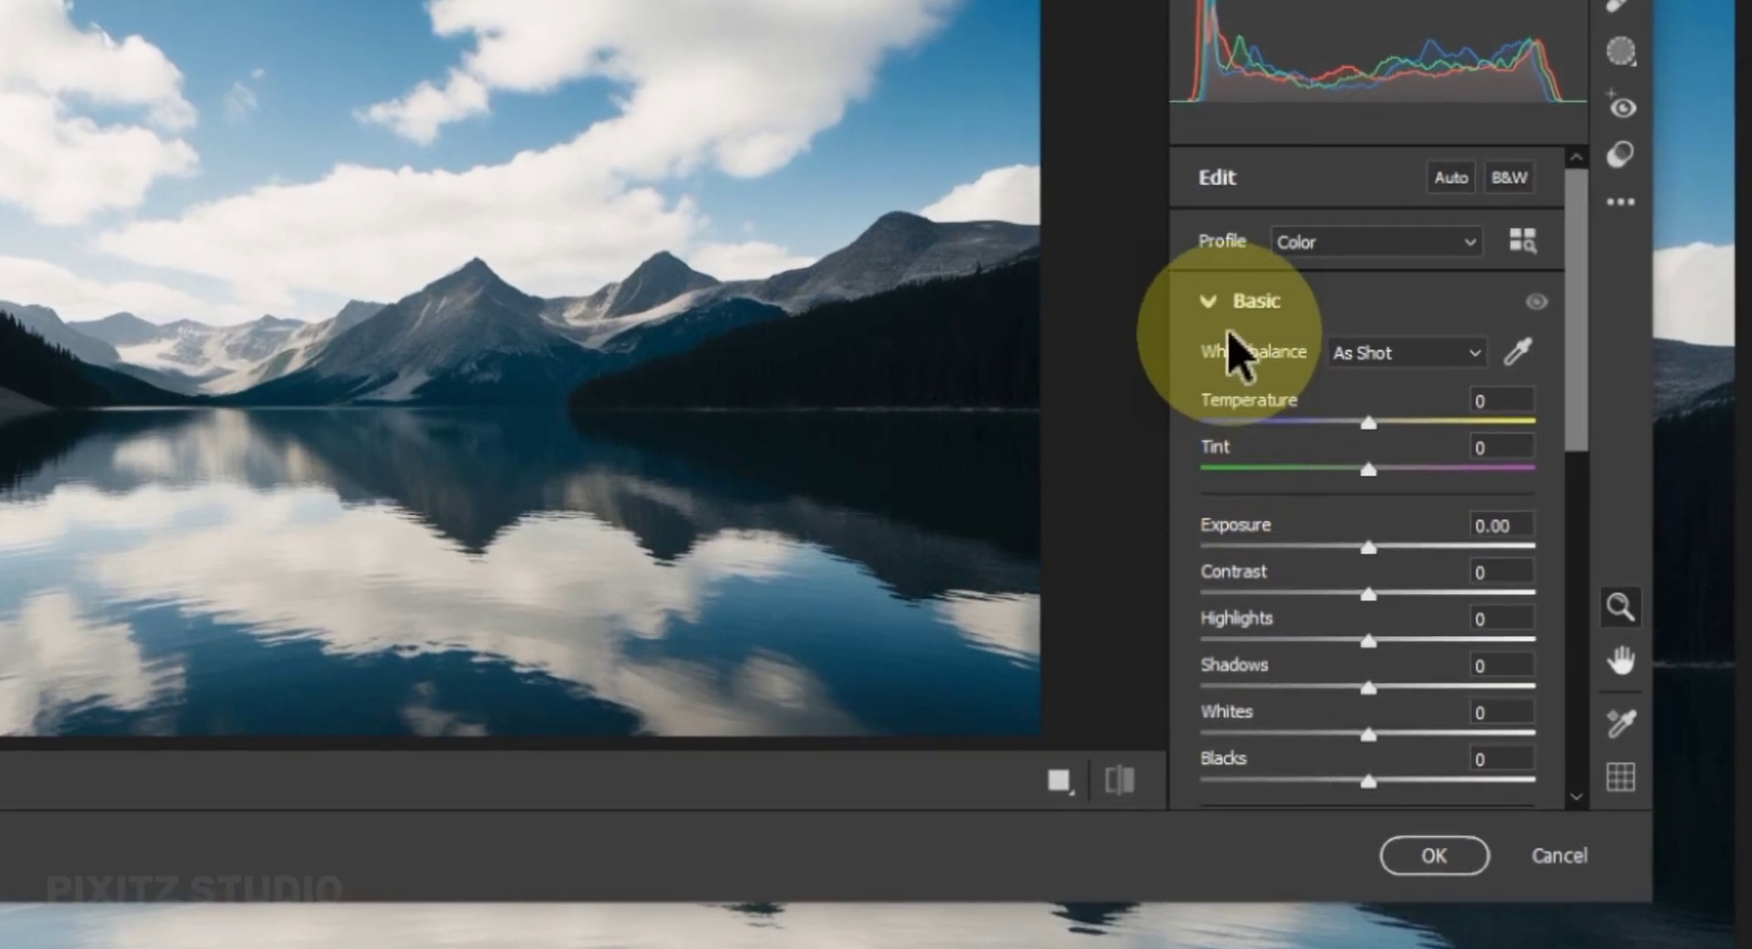
click(1207, 303)
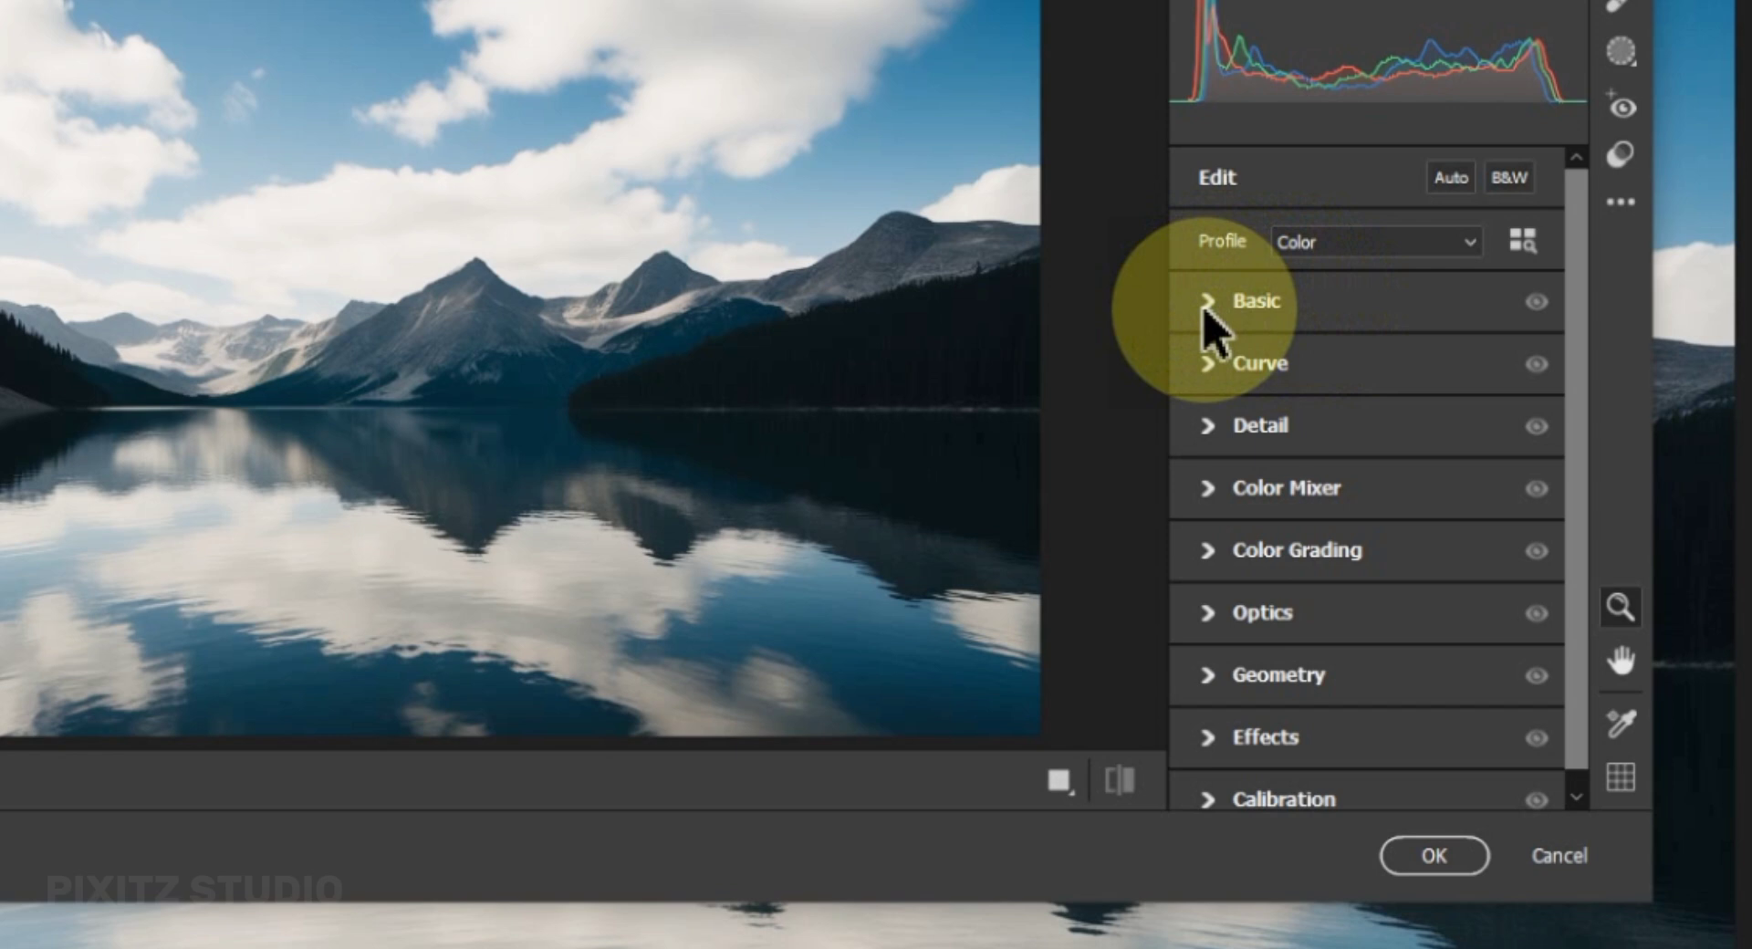
click(1204, 310)
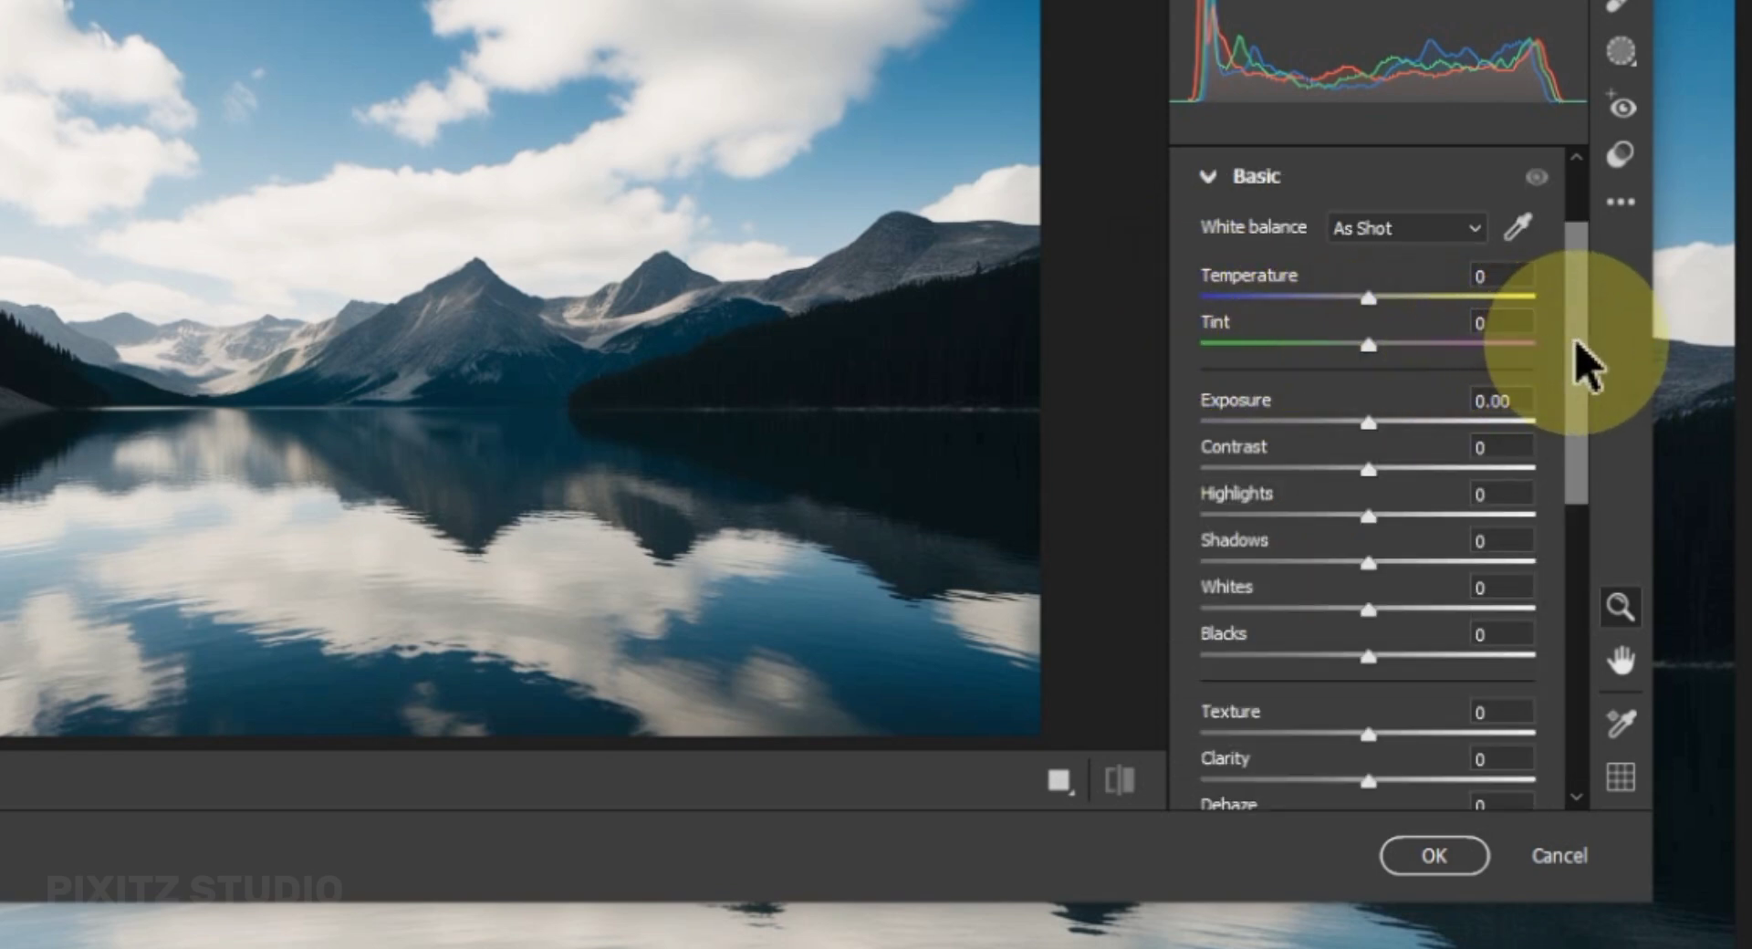
drag(1576, 341, 1584, 425)
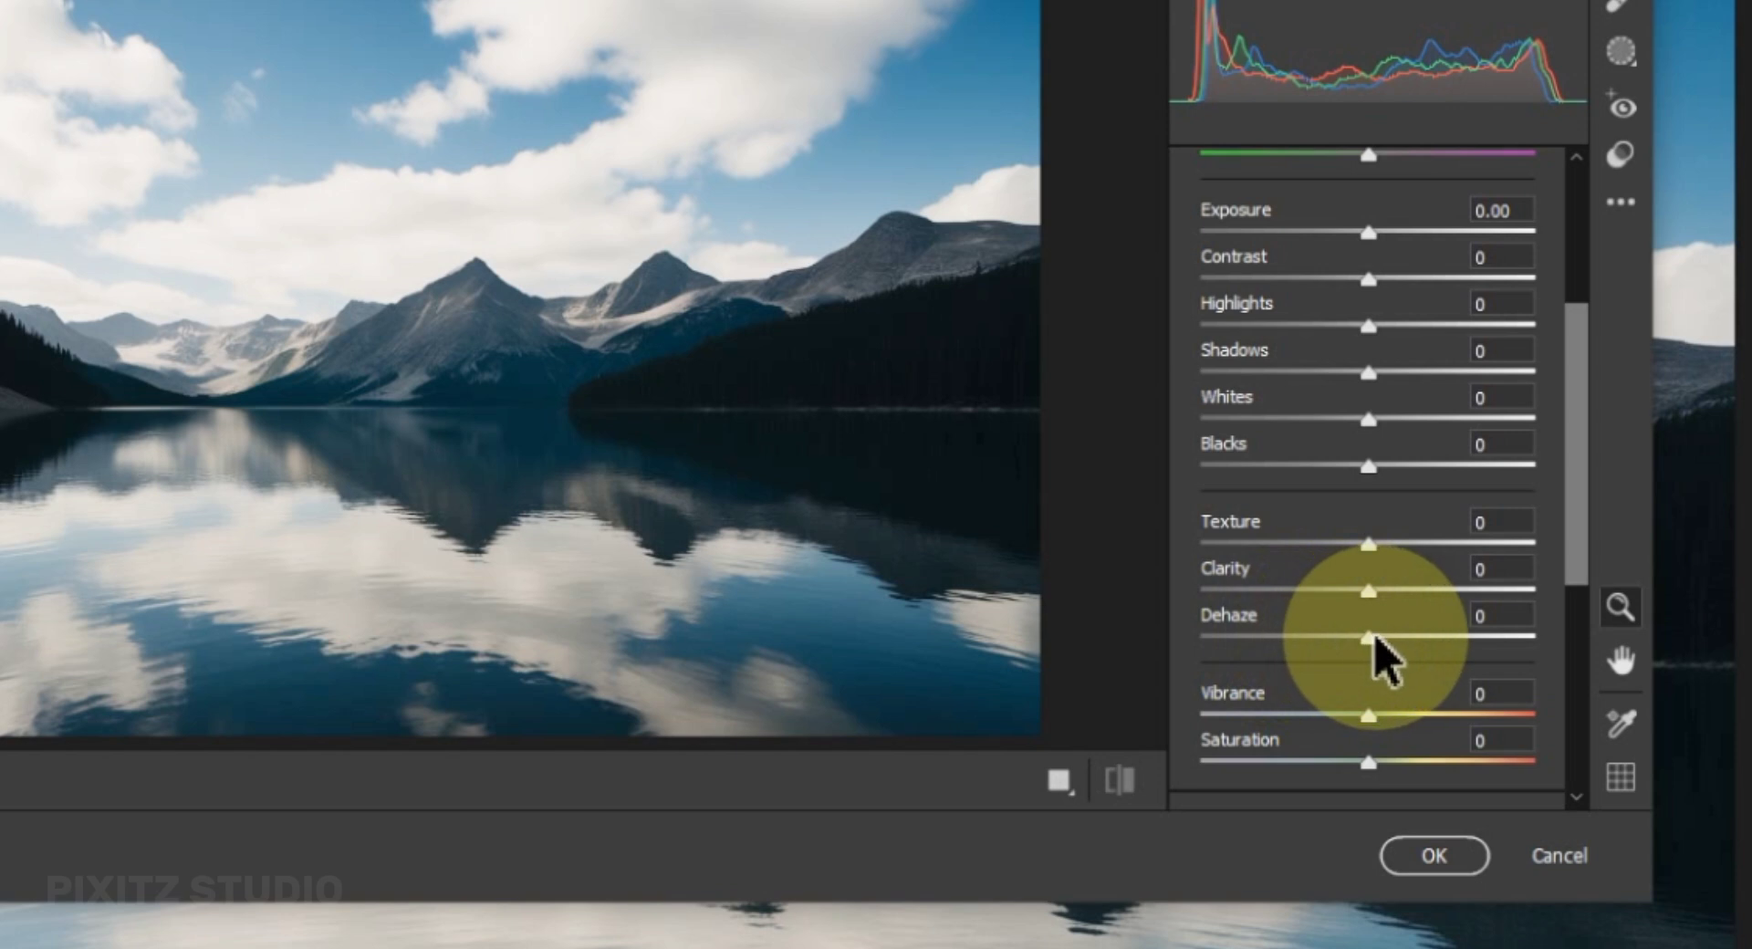
drag(1375, 643, 1421, 644)
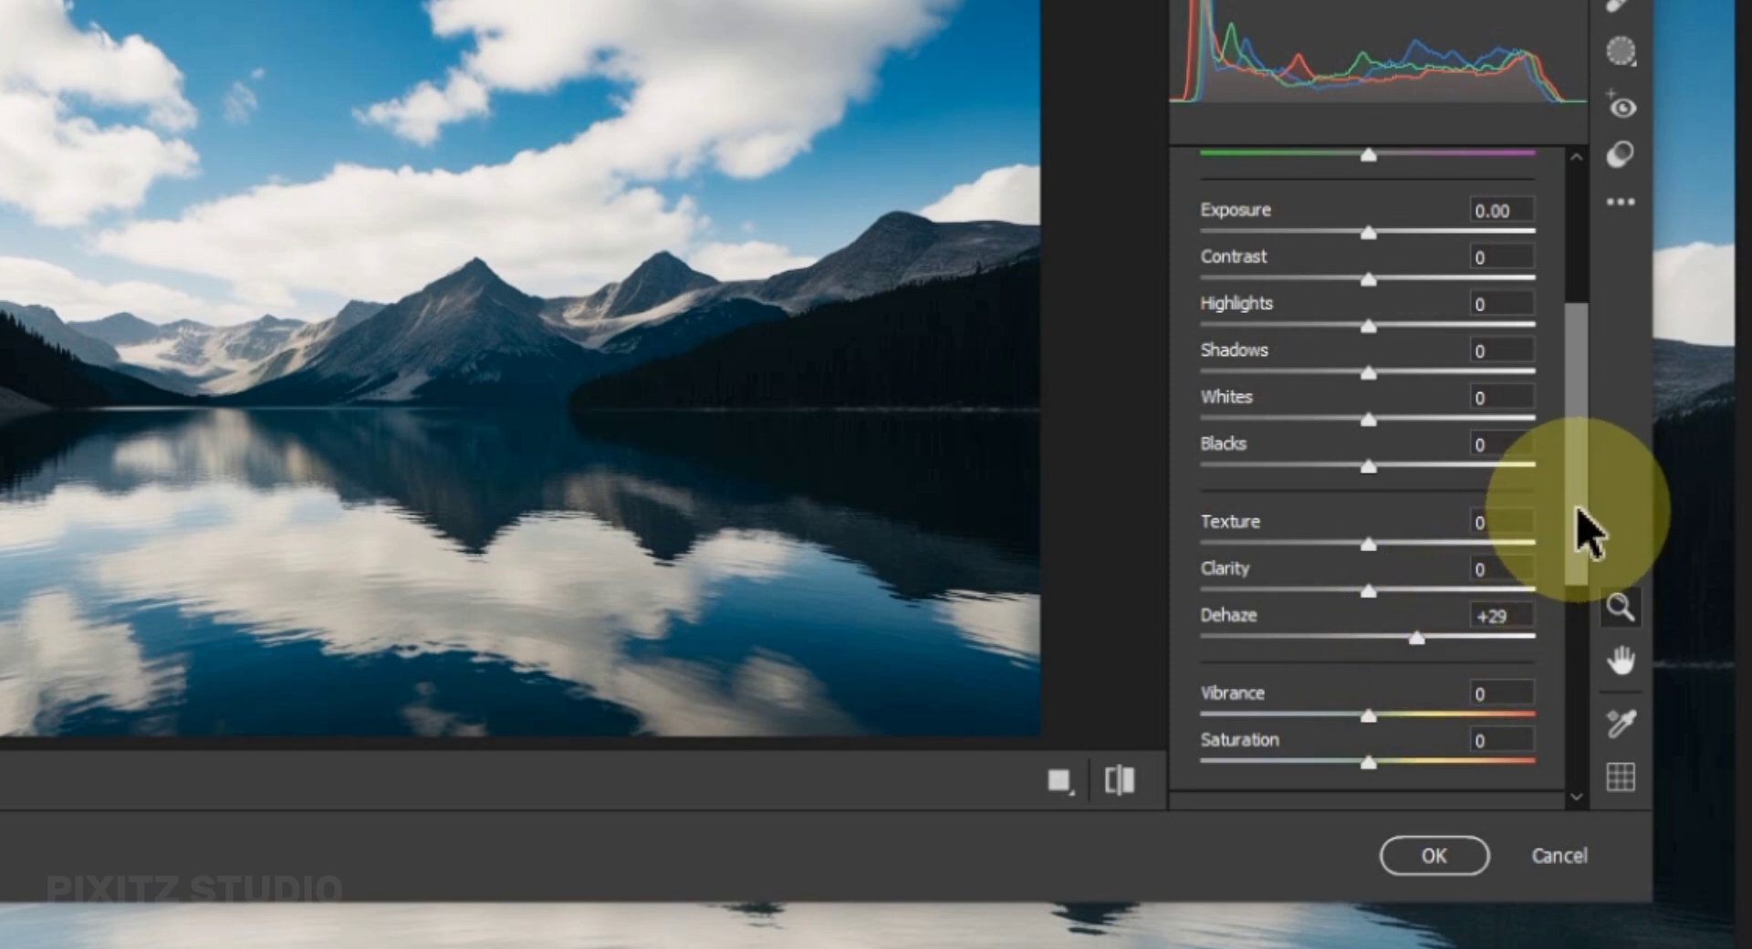
Set Exposure to +1.05 and Shadows to -30, comparing the edit with the default settings.
drag(1578, 507, 1575, 479)
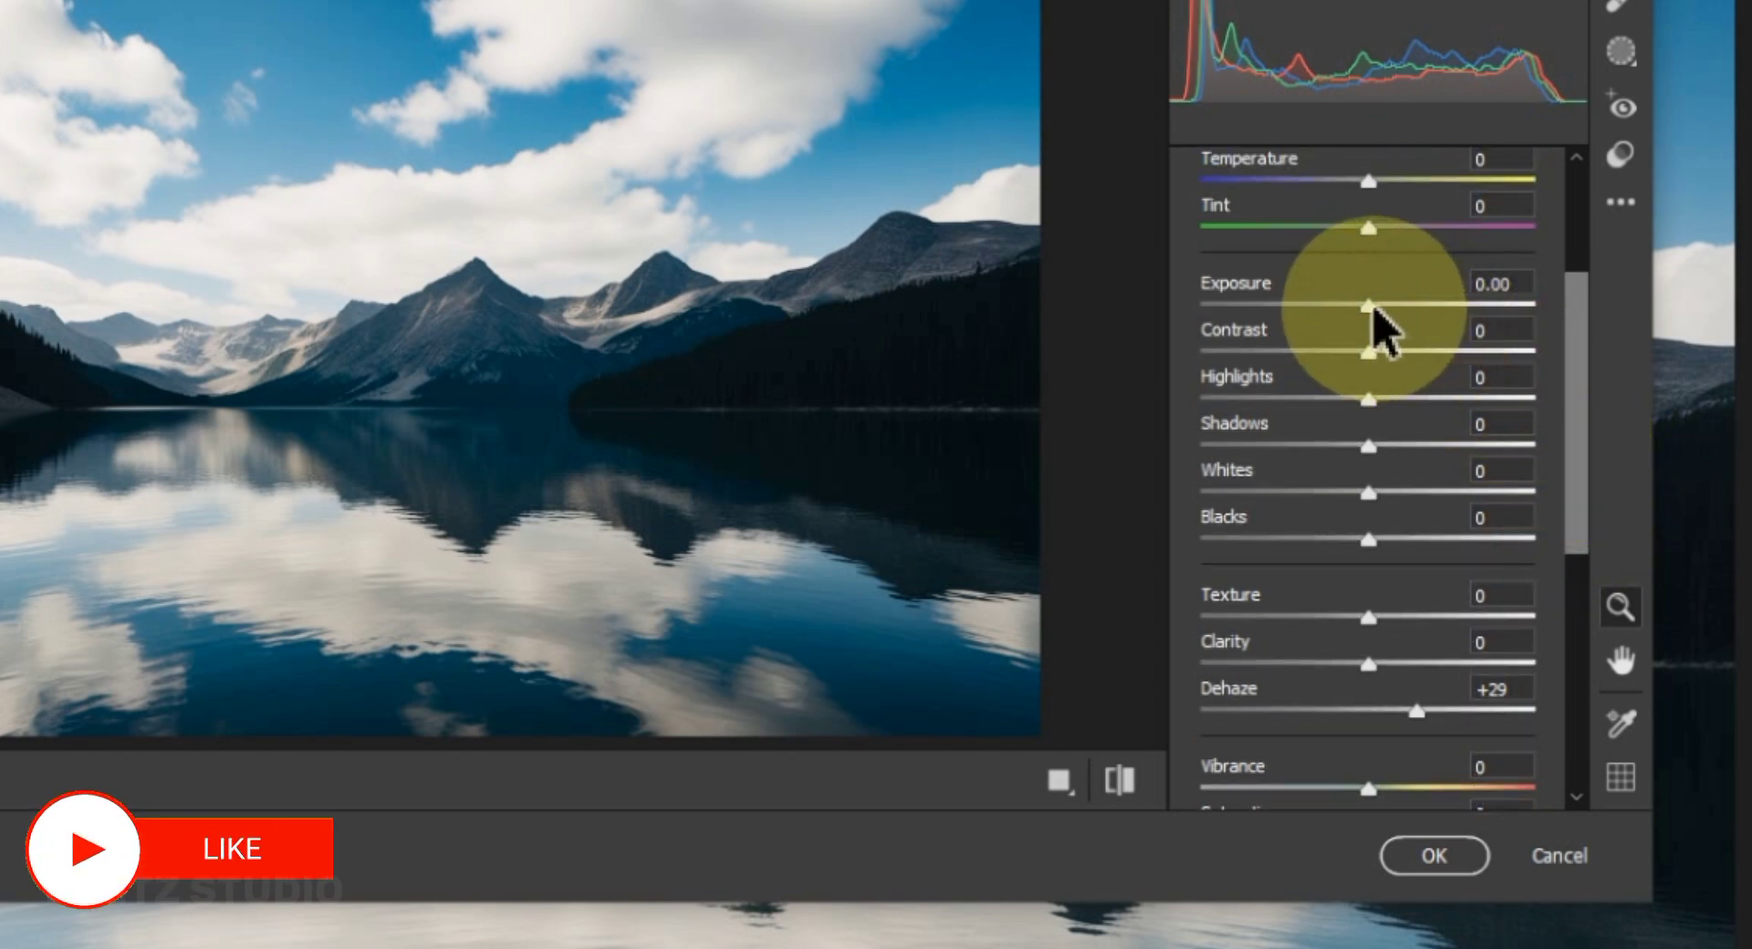
drag(1372, 308, 1408, 314)
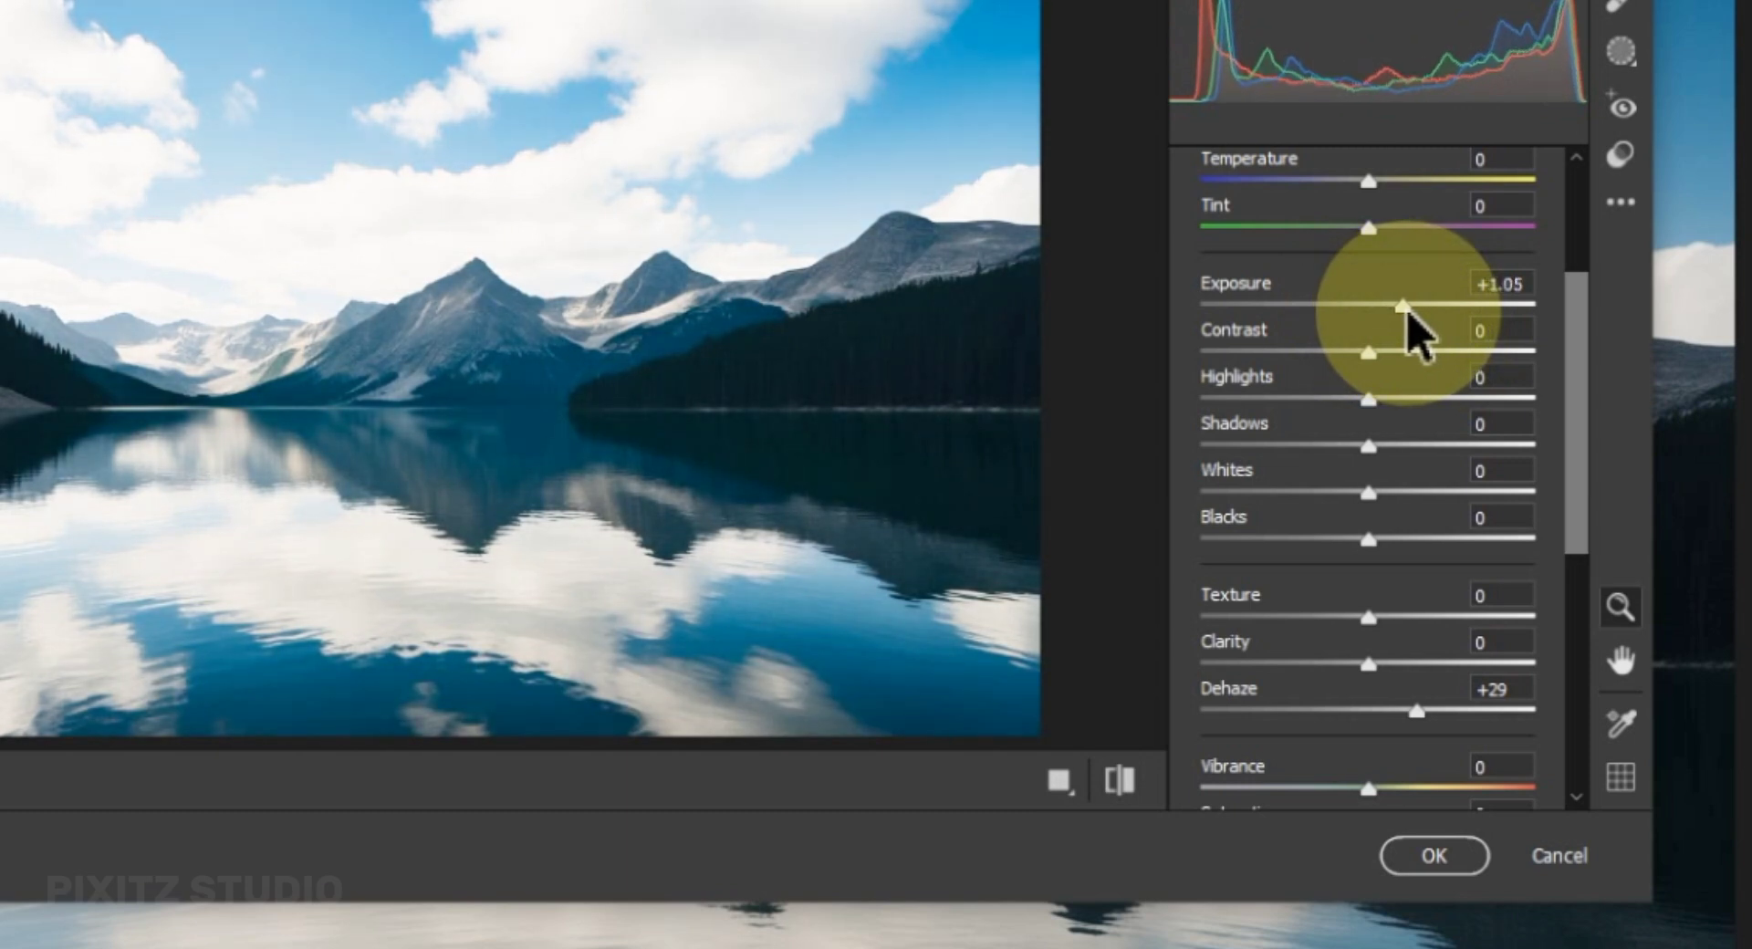
drag(1420, 336, 1417, 338)
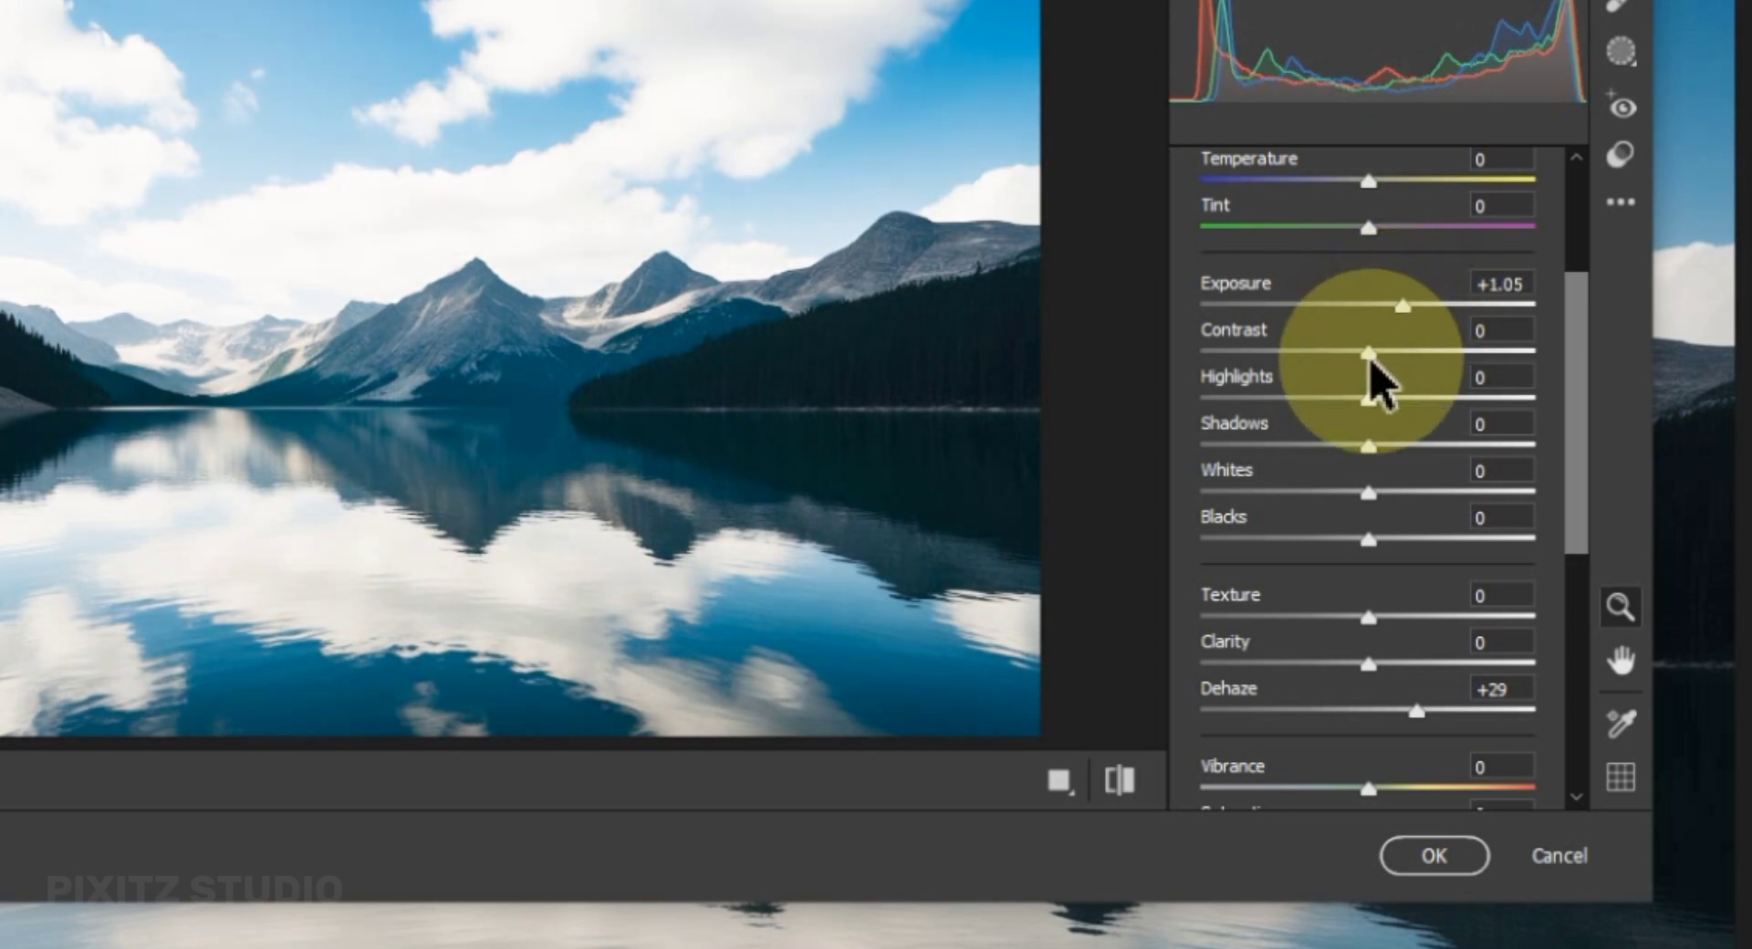
drag(1372, 436, 1326, 454)
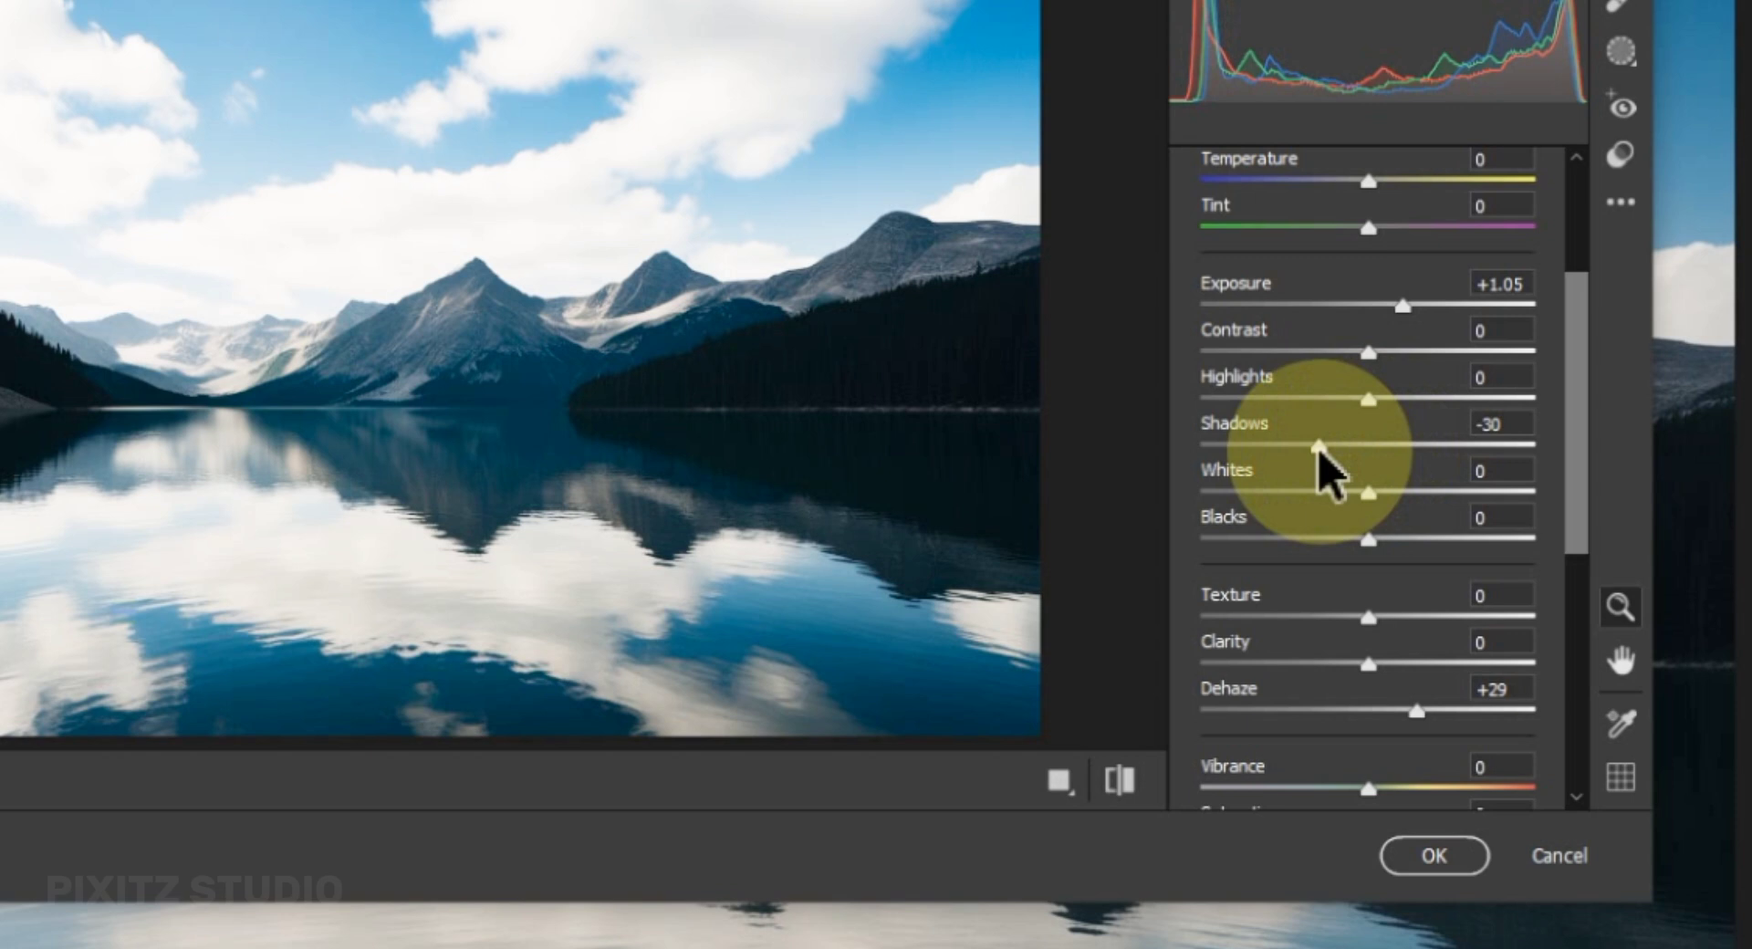
click(1117, 783)
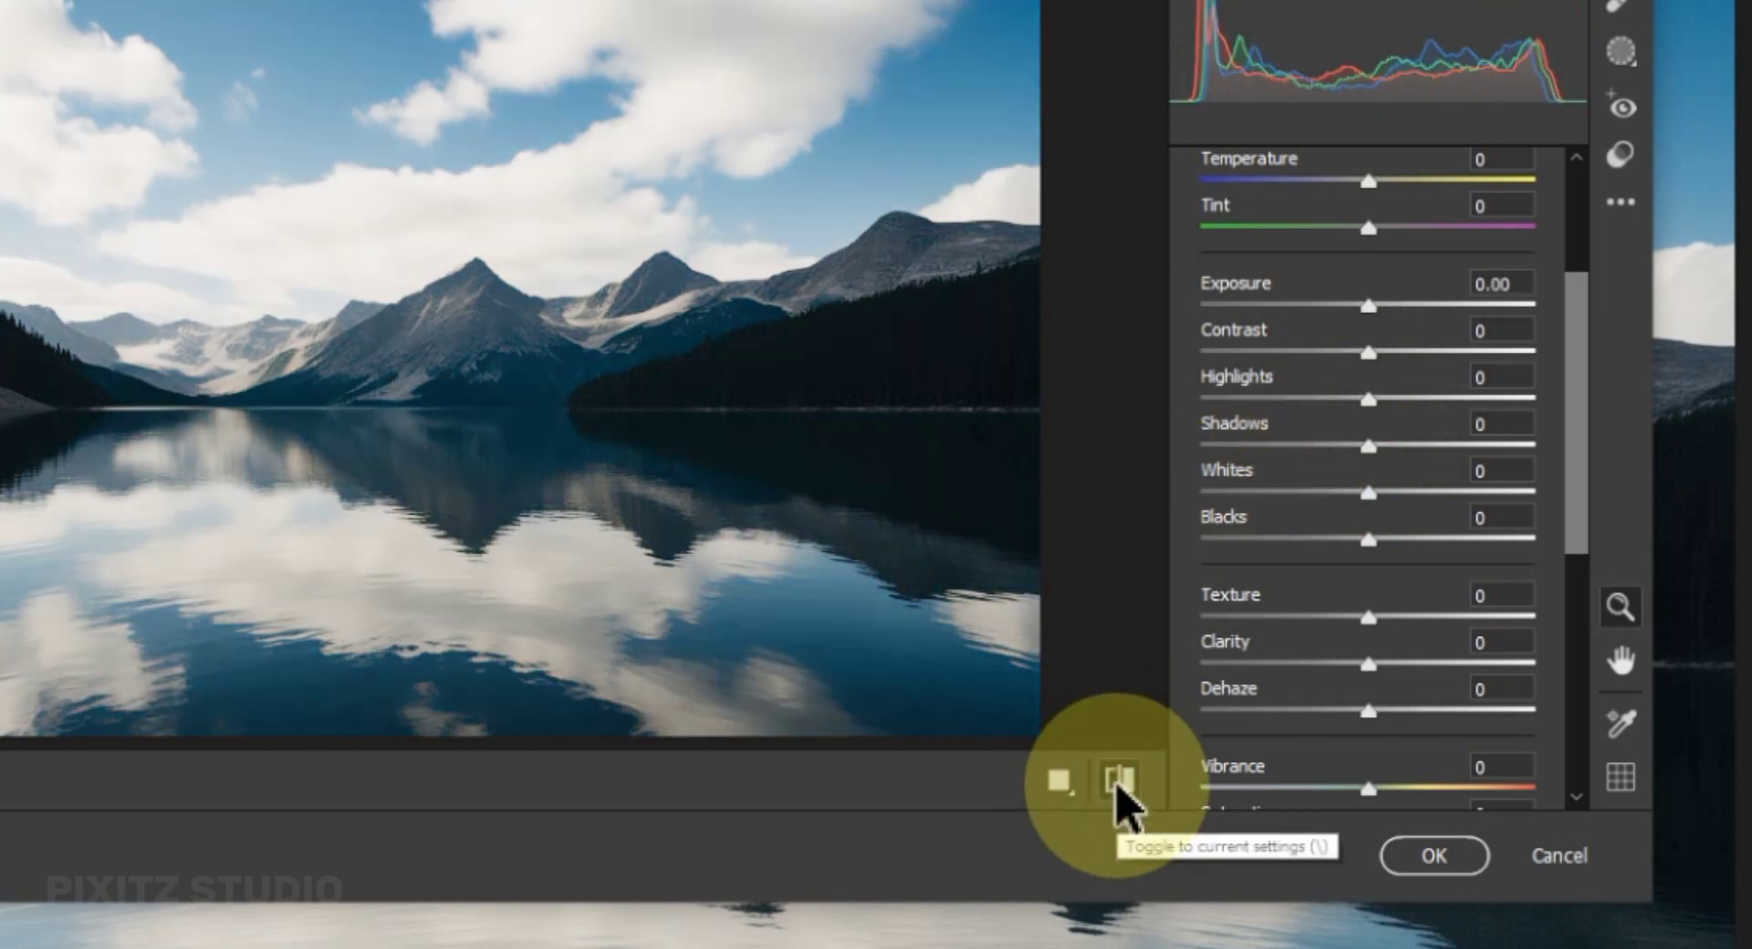
click(1117, 783)
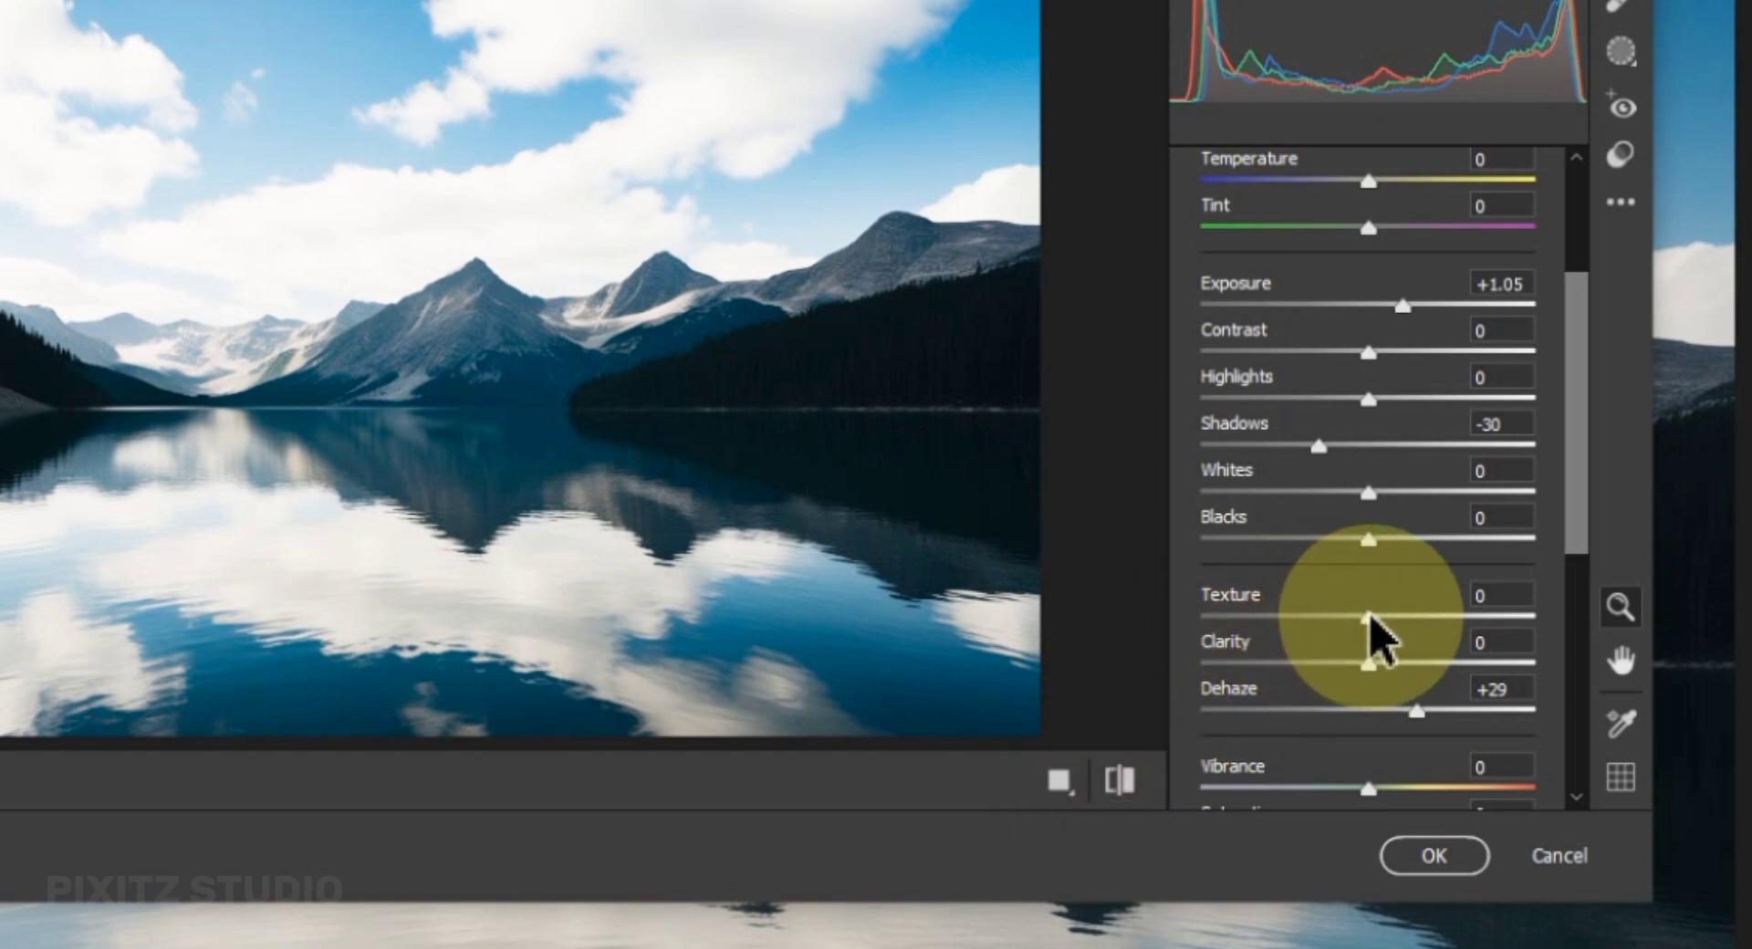
Set Texture to +23 and Vibrance to +21, compare with the default settings, and apply the Camera Raw filter.
drag(1371, 617, 1412, 619)
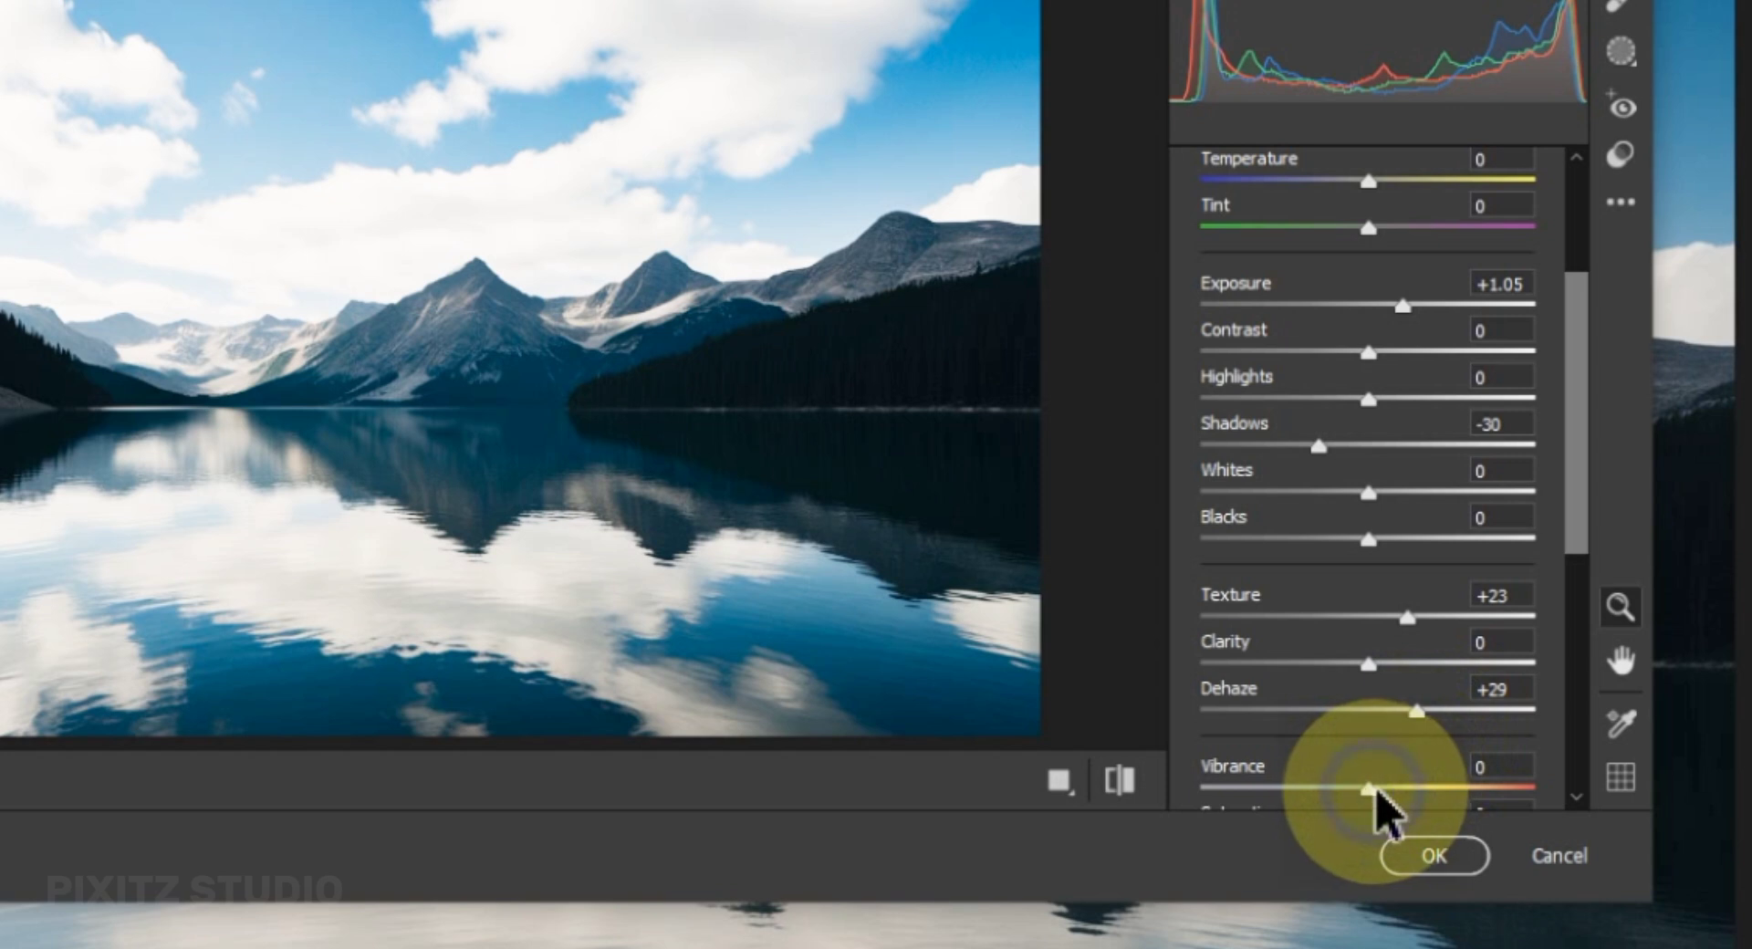
mouse_move(1380, 790)
mouse_down()
mouse_move(1351, 792)
mouse_move(1406, 786)
mouse_up()
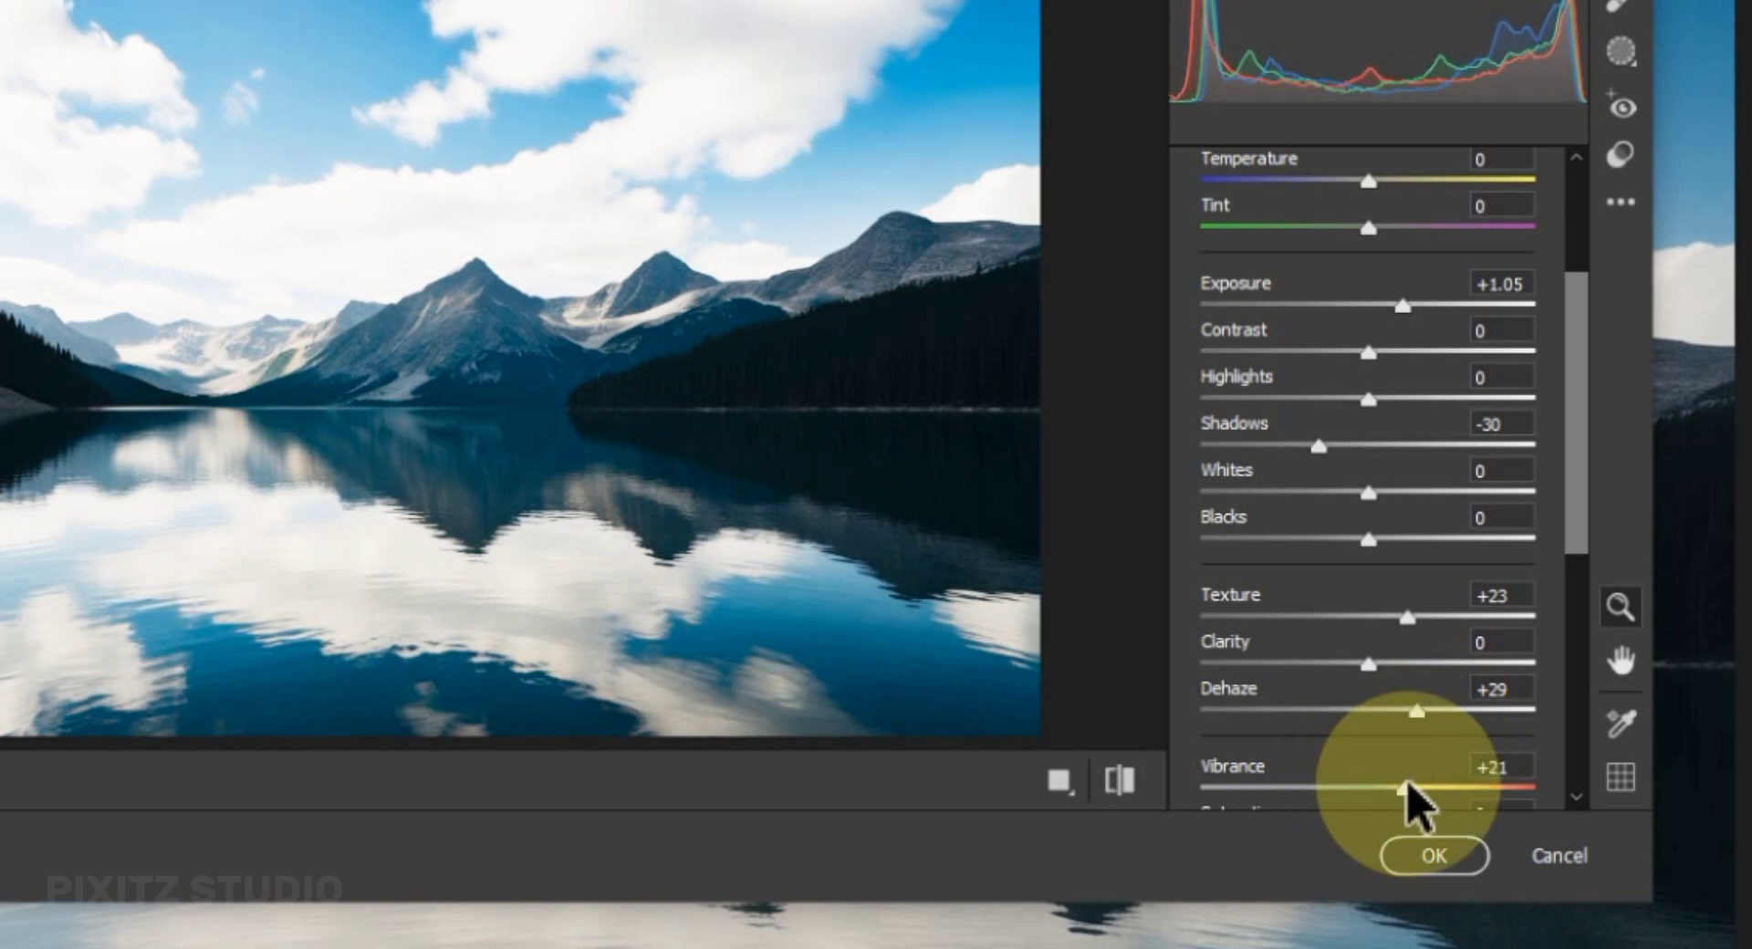
click(1124, 781)
click(1124, 782)
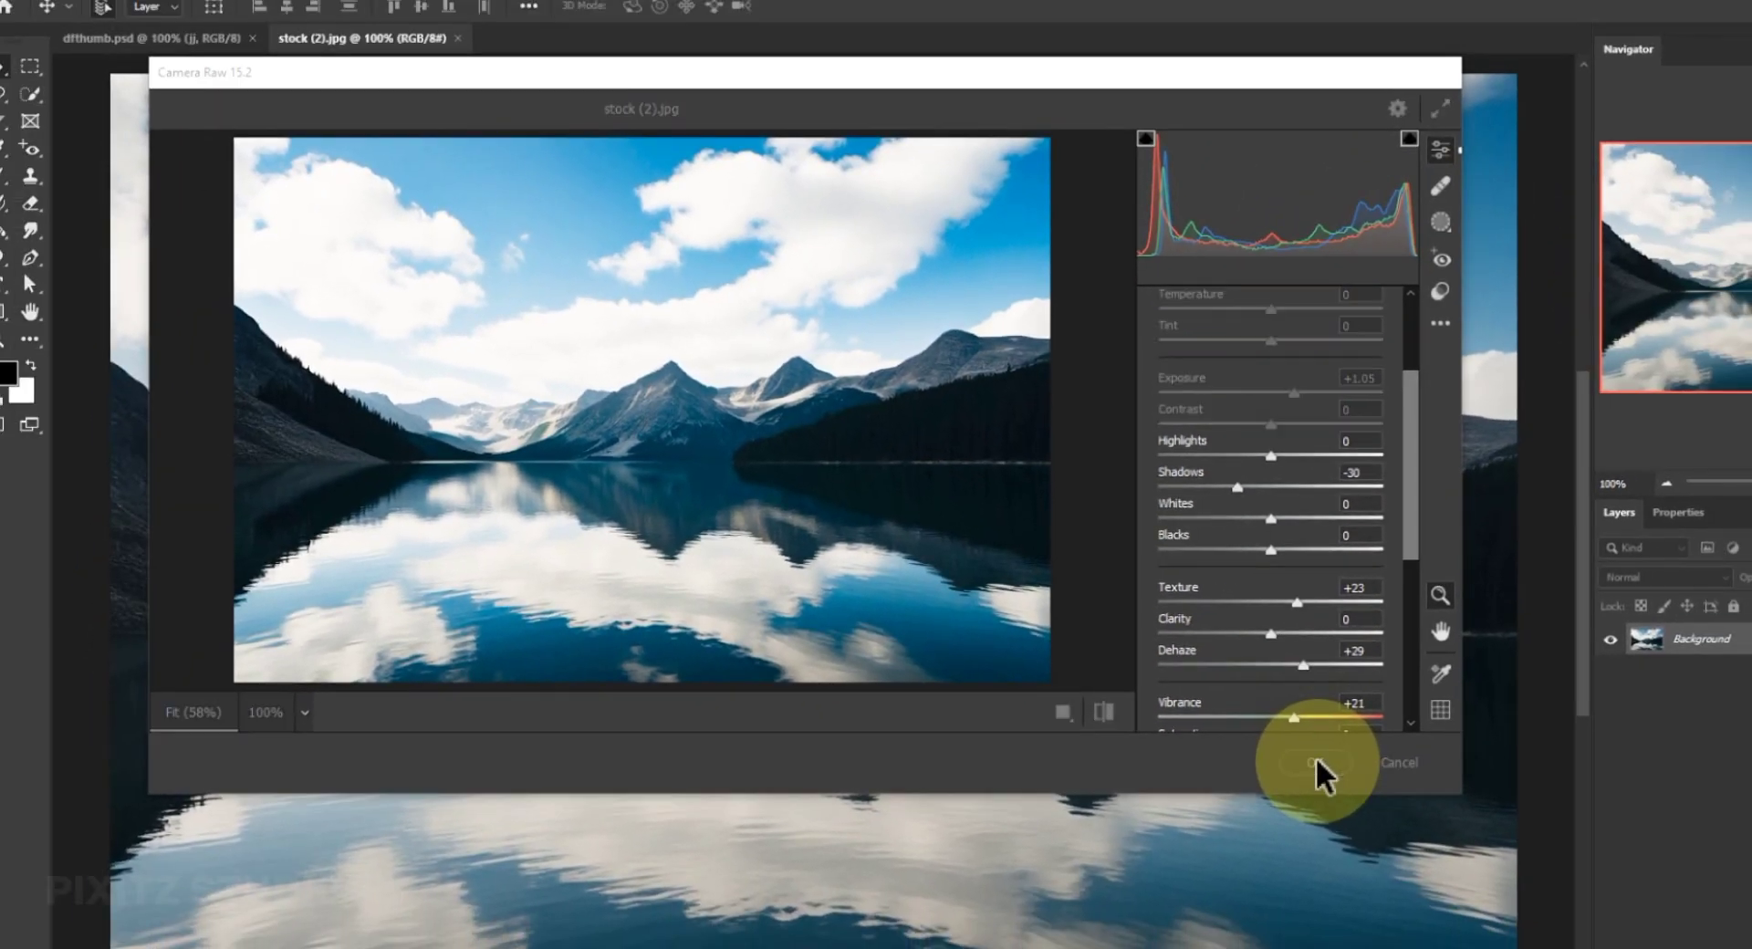
click(1317, 762)
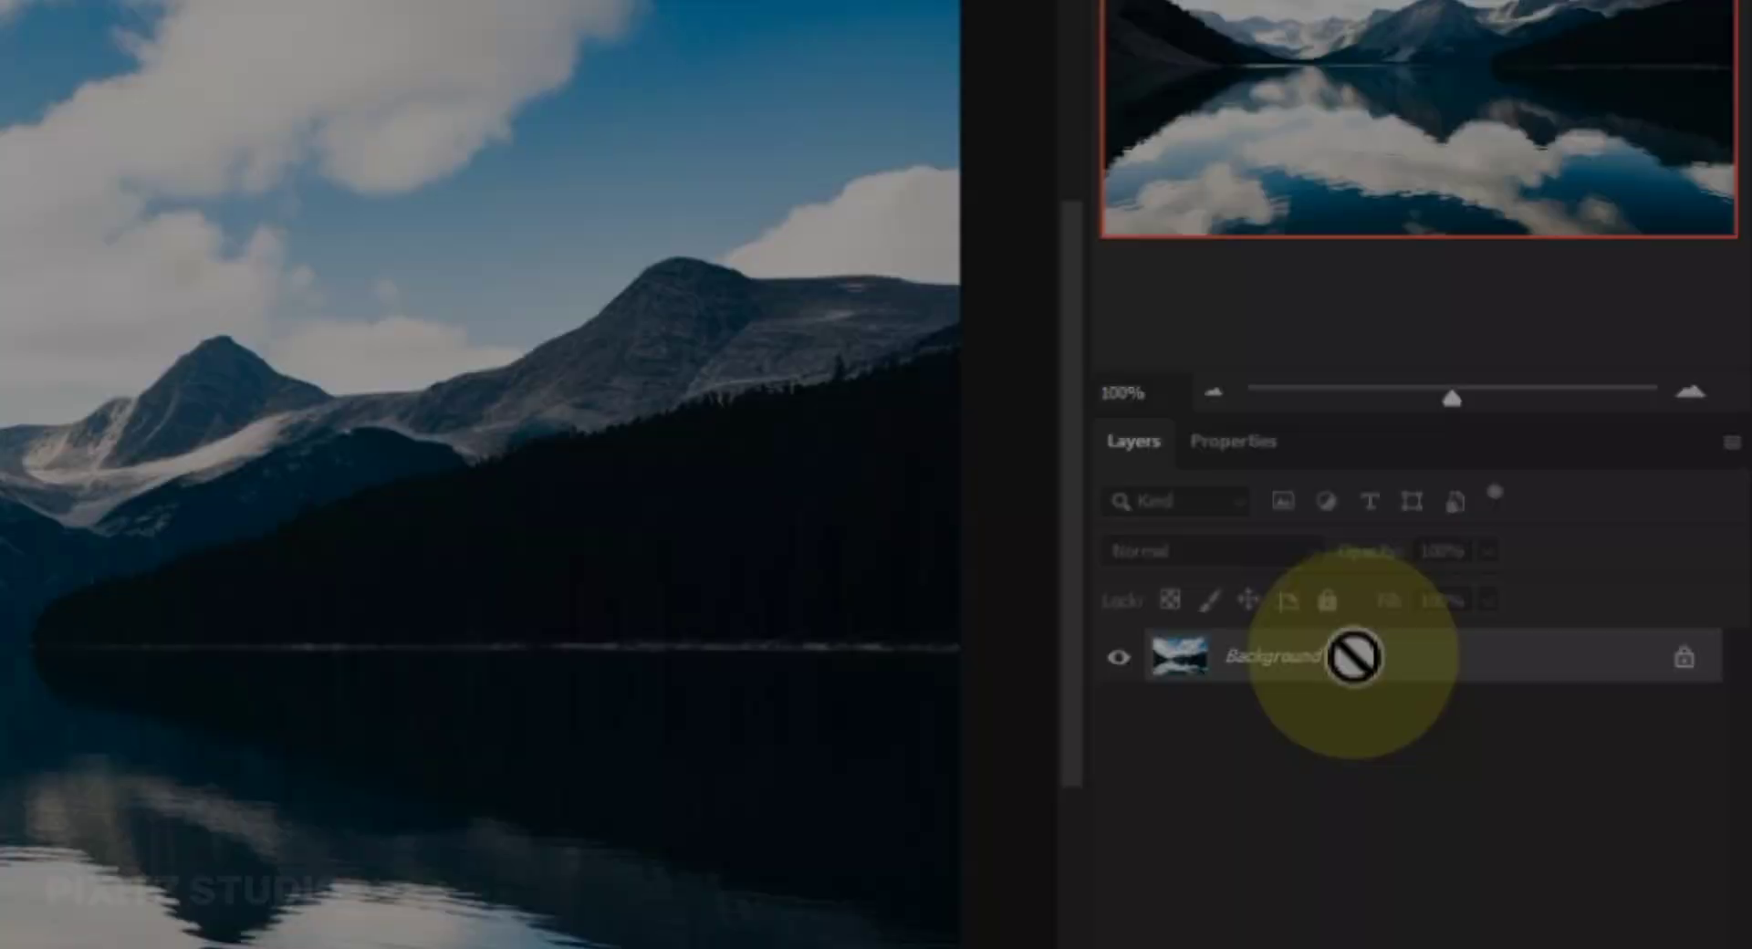
Duplicate the Background layer and brighten the copy with the Camera Raw Filter at Exposure +2.50.
key(ctrl+j)
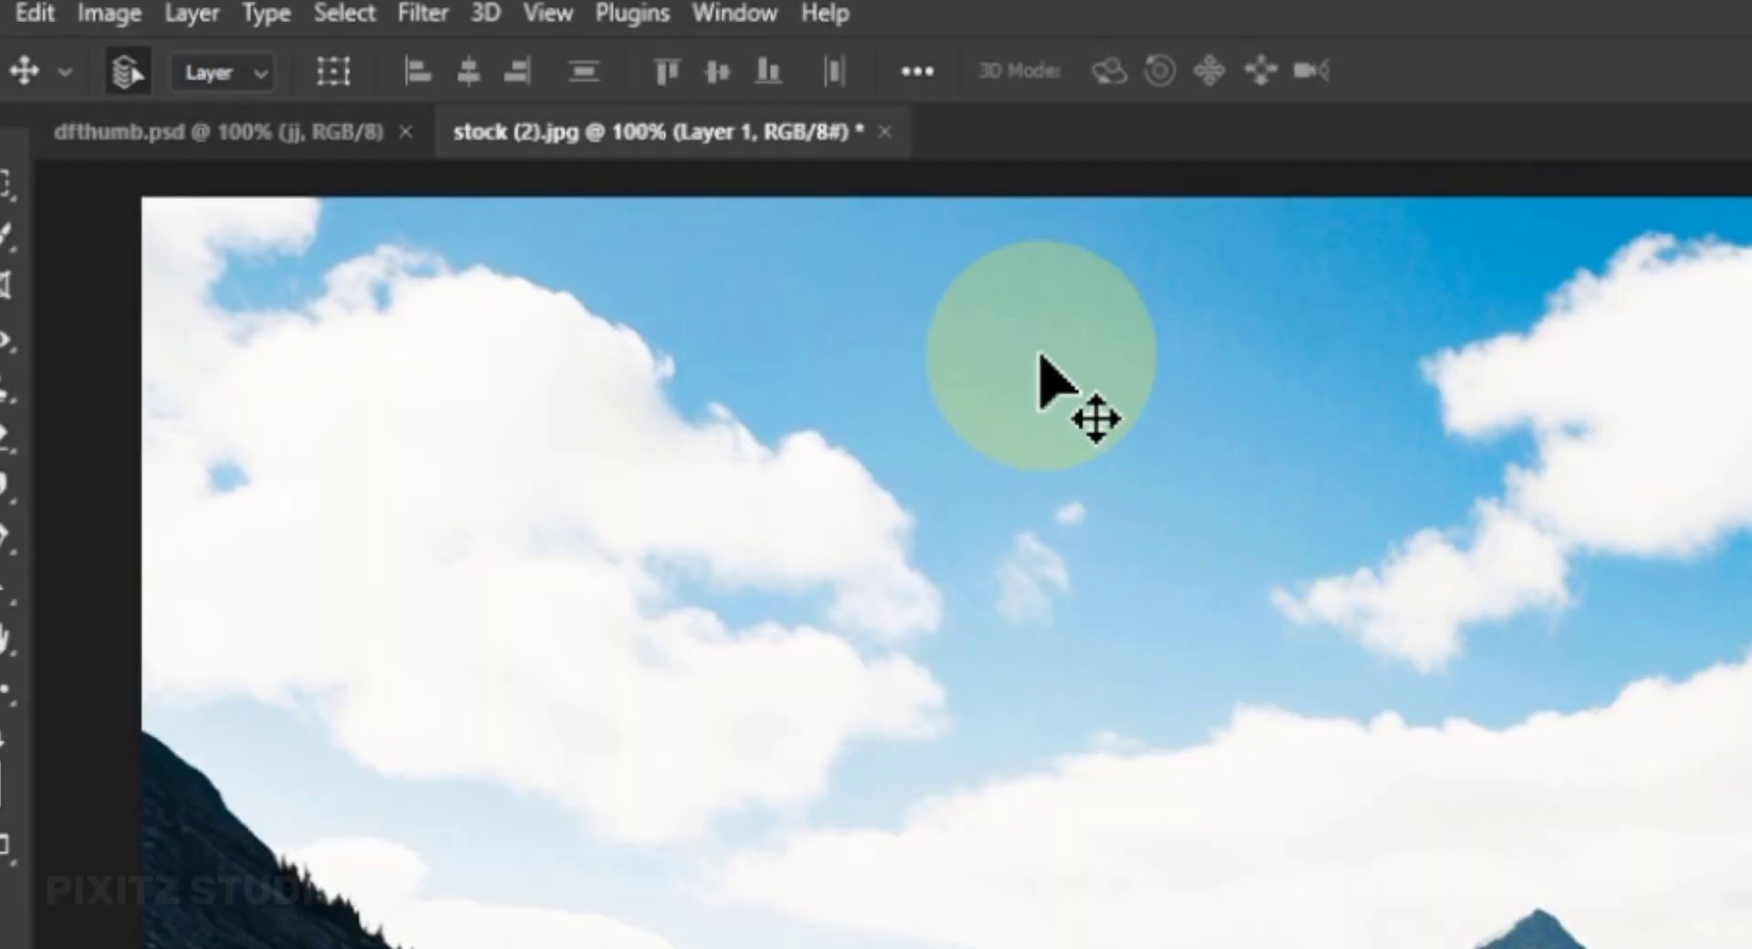
click(437, 15)
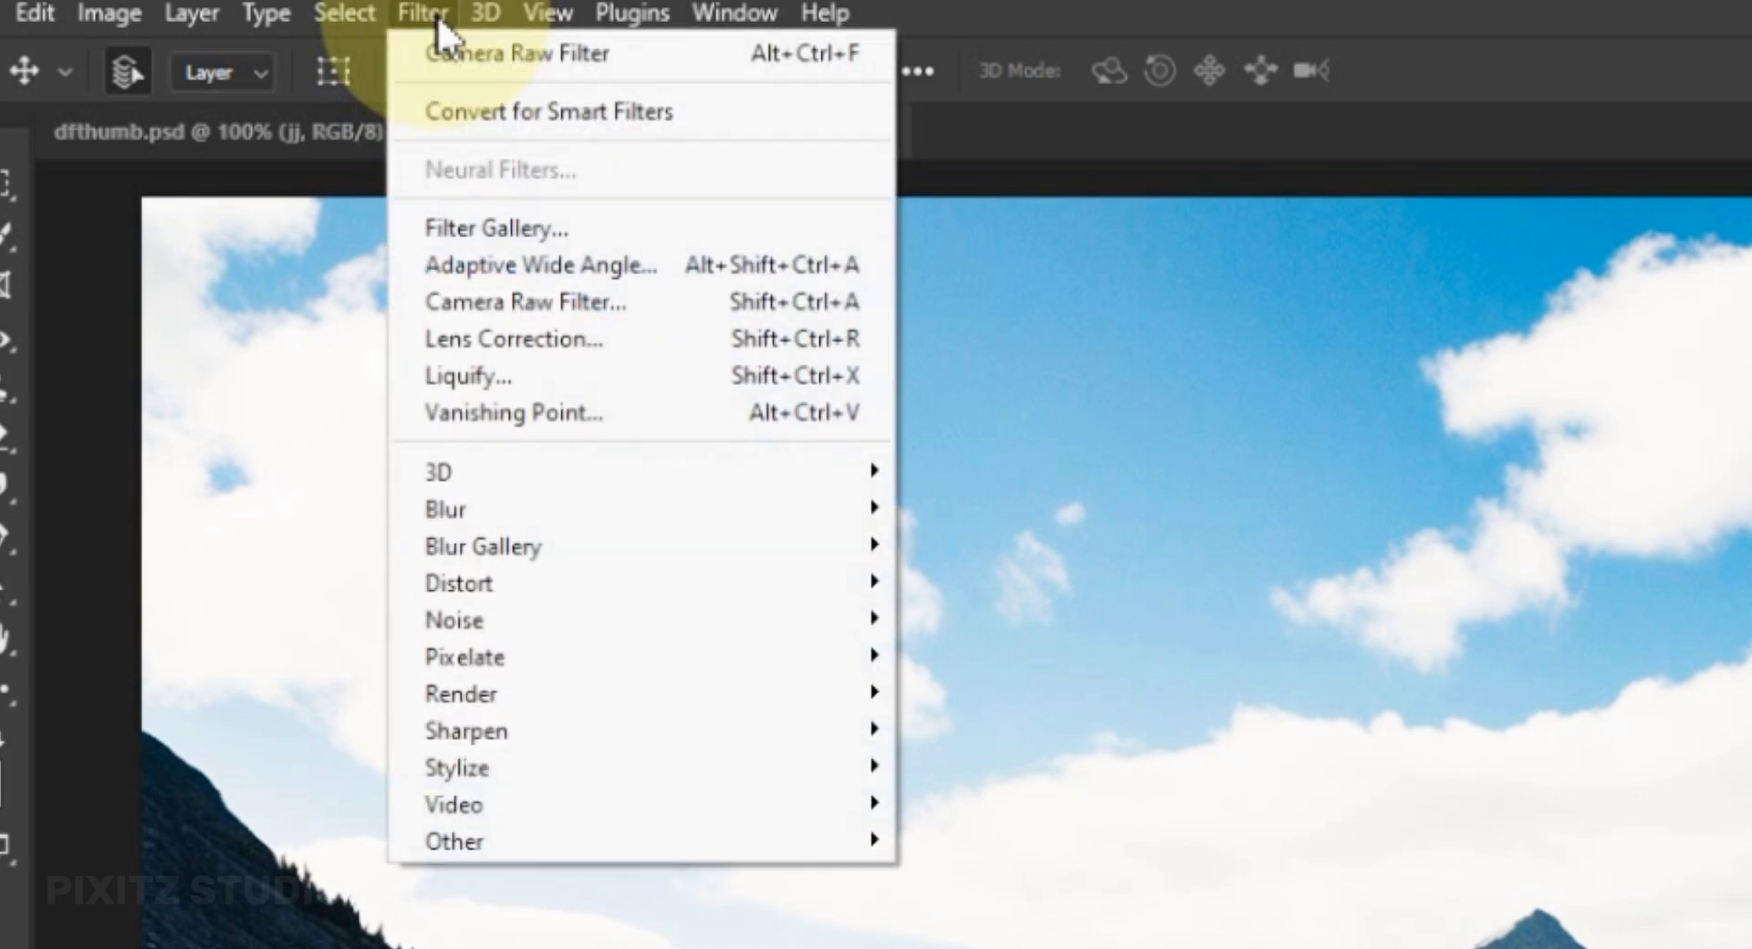
click(632, 306)
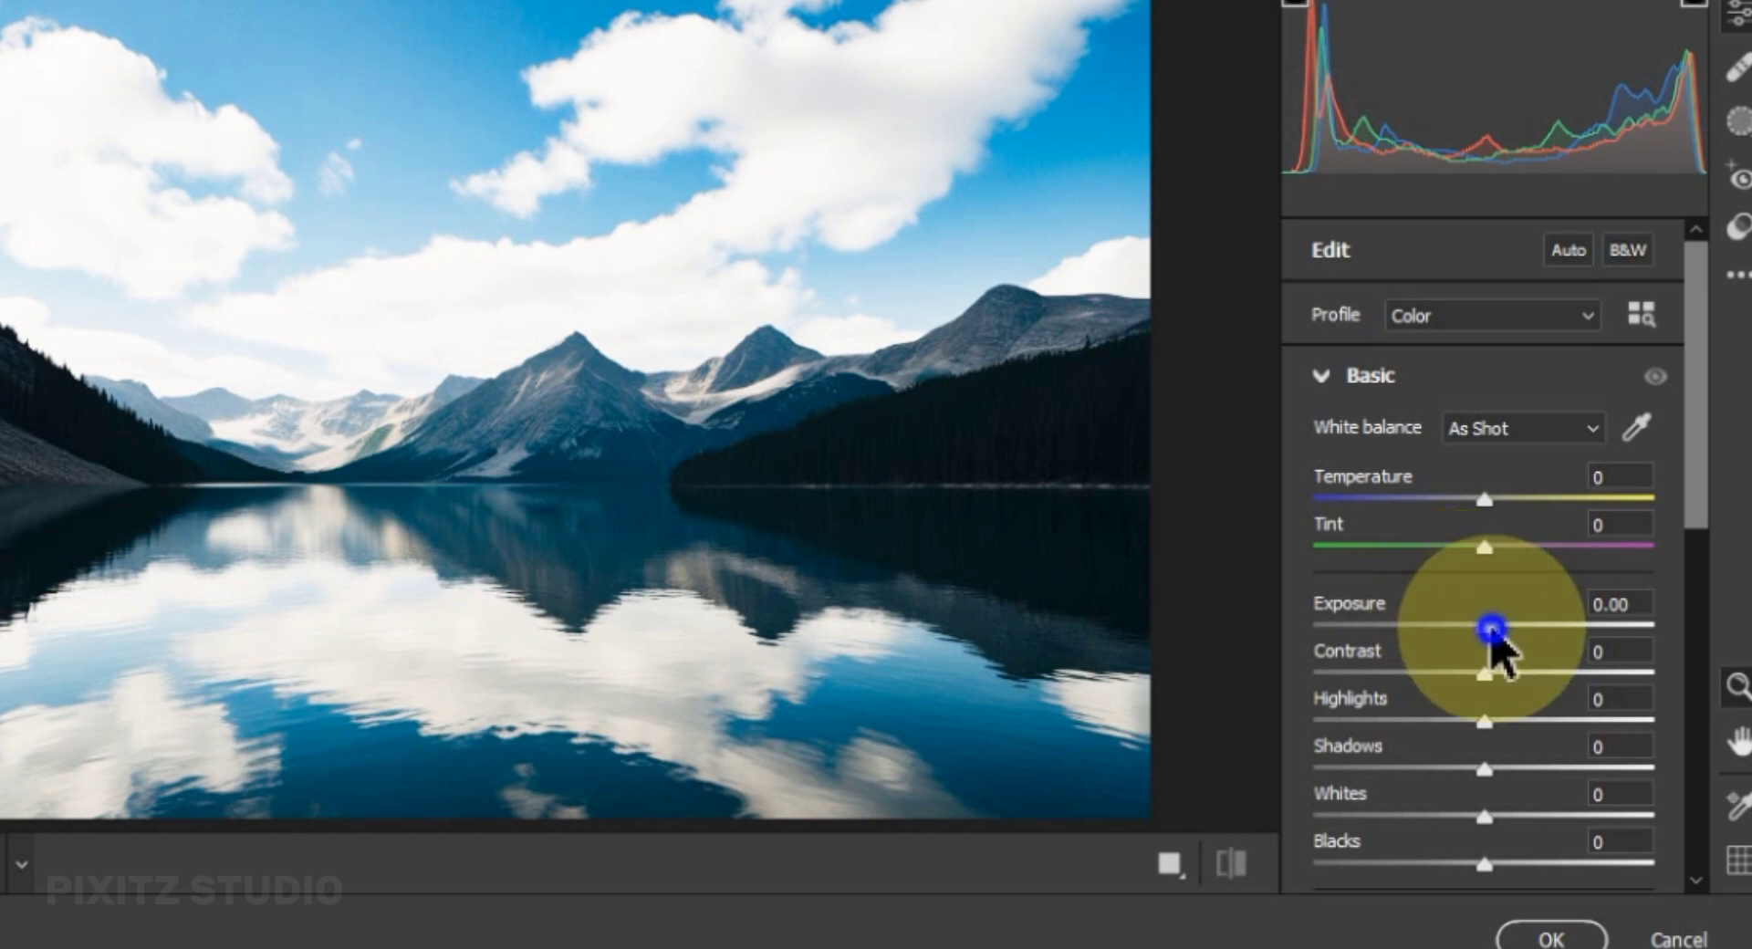
drag(1493, 628, 1562, 644)
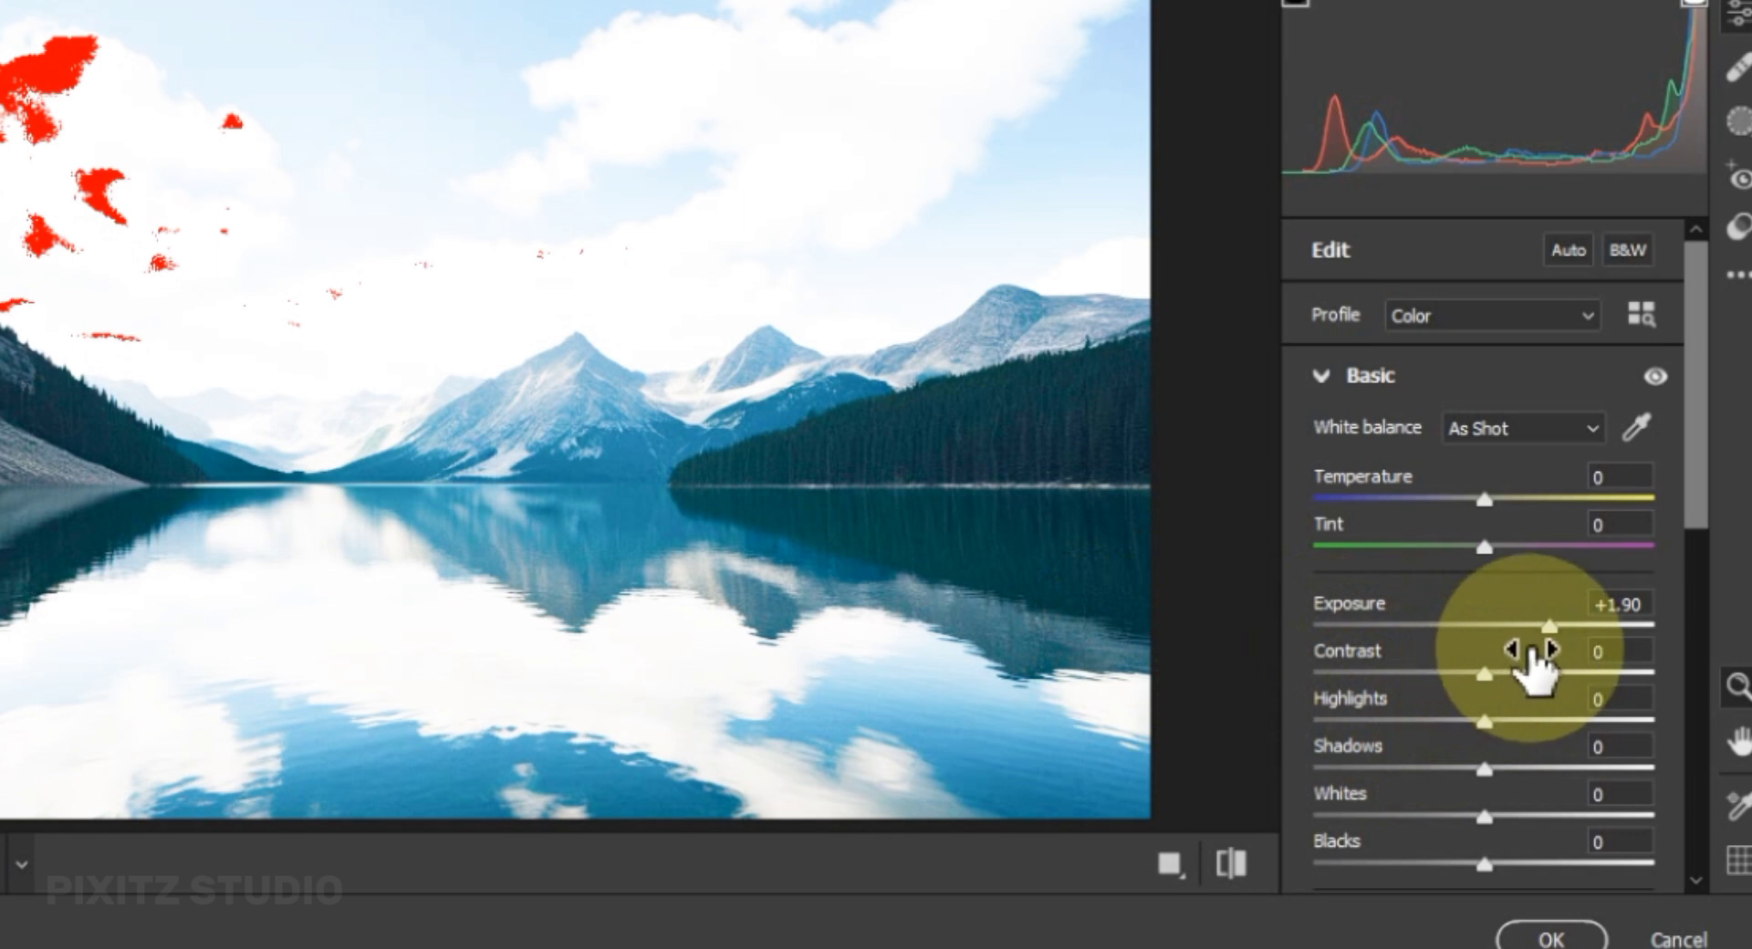
drag(1549, 630, 1570, 629)
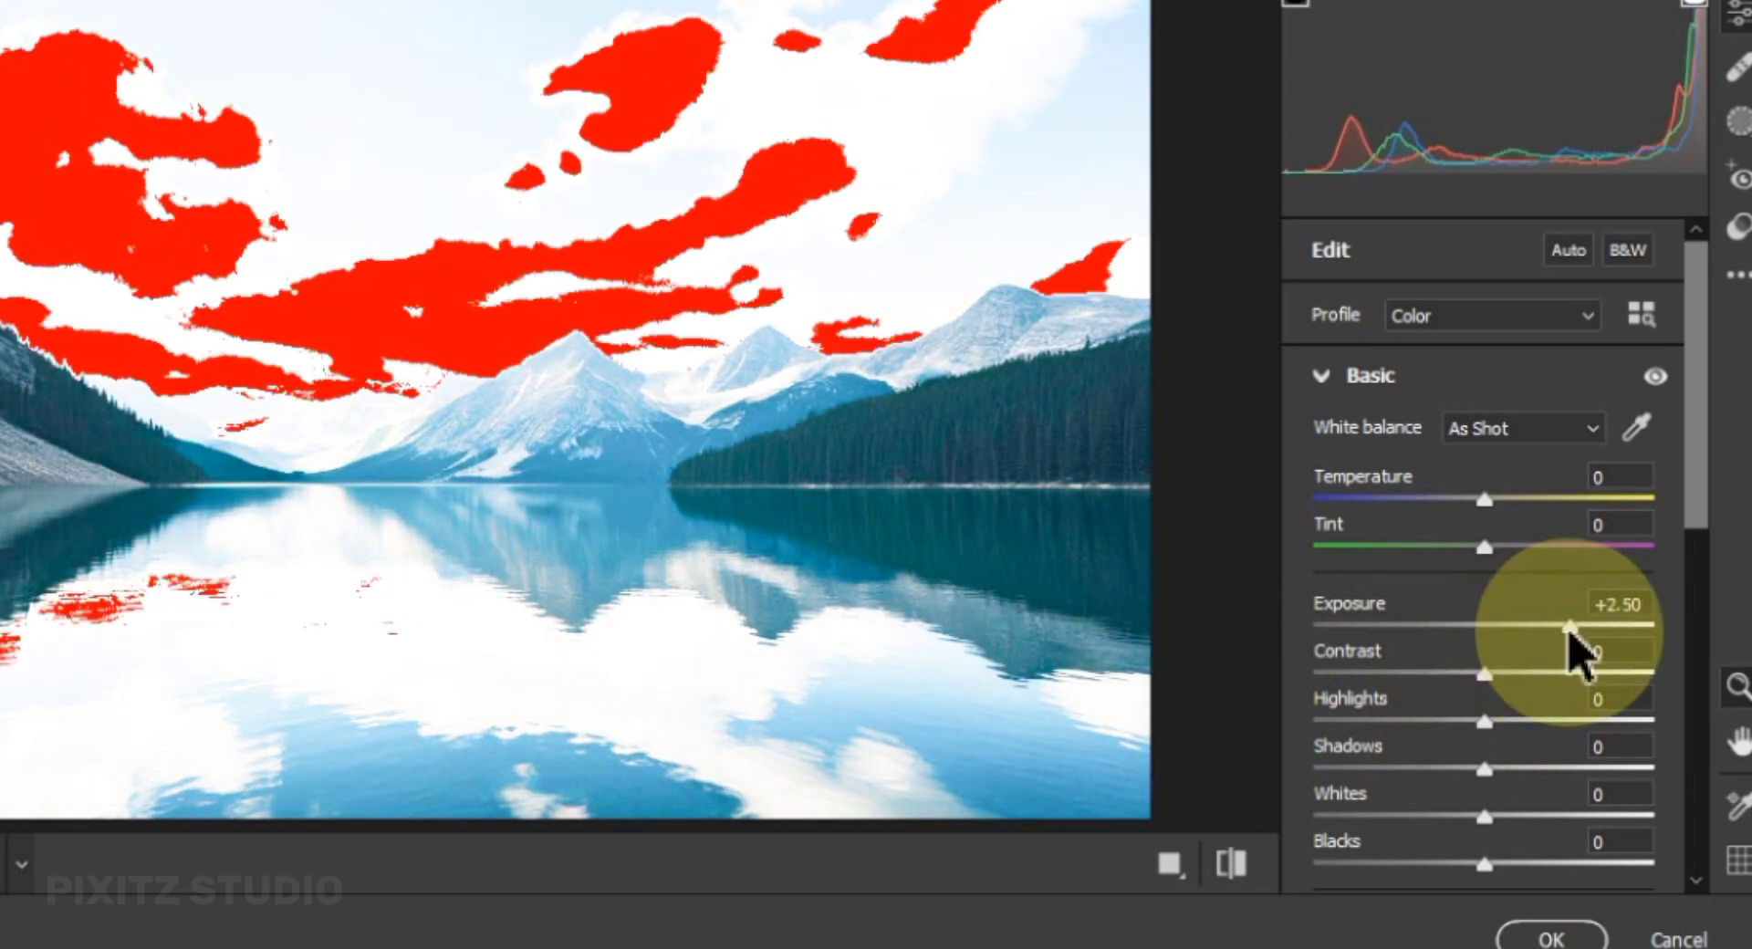
click(1551, 937)
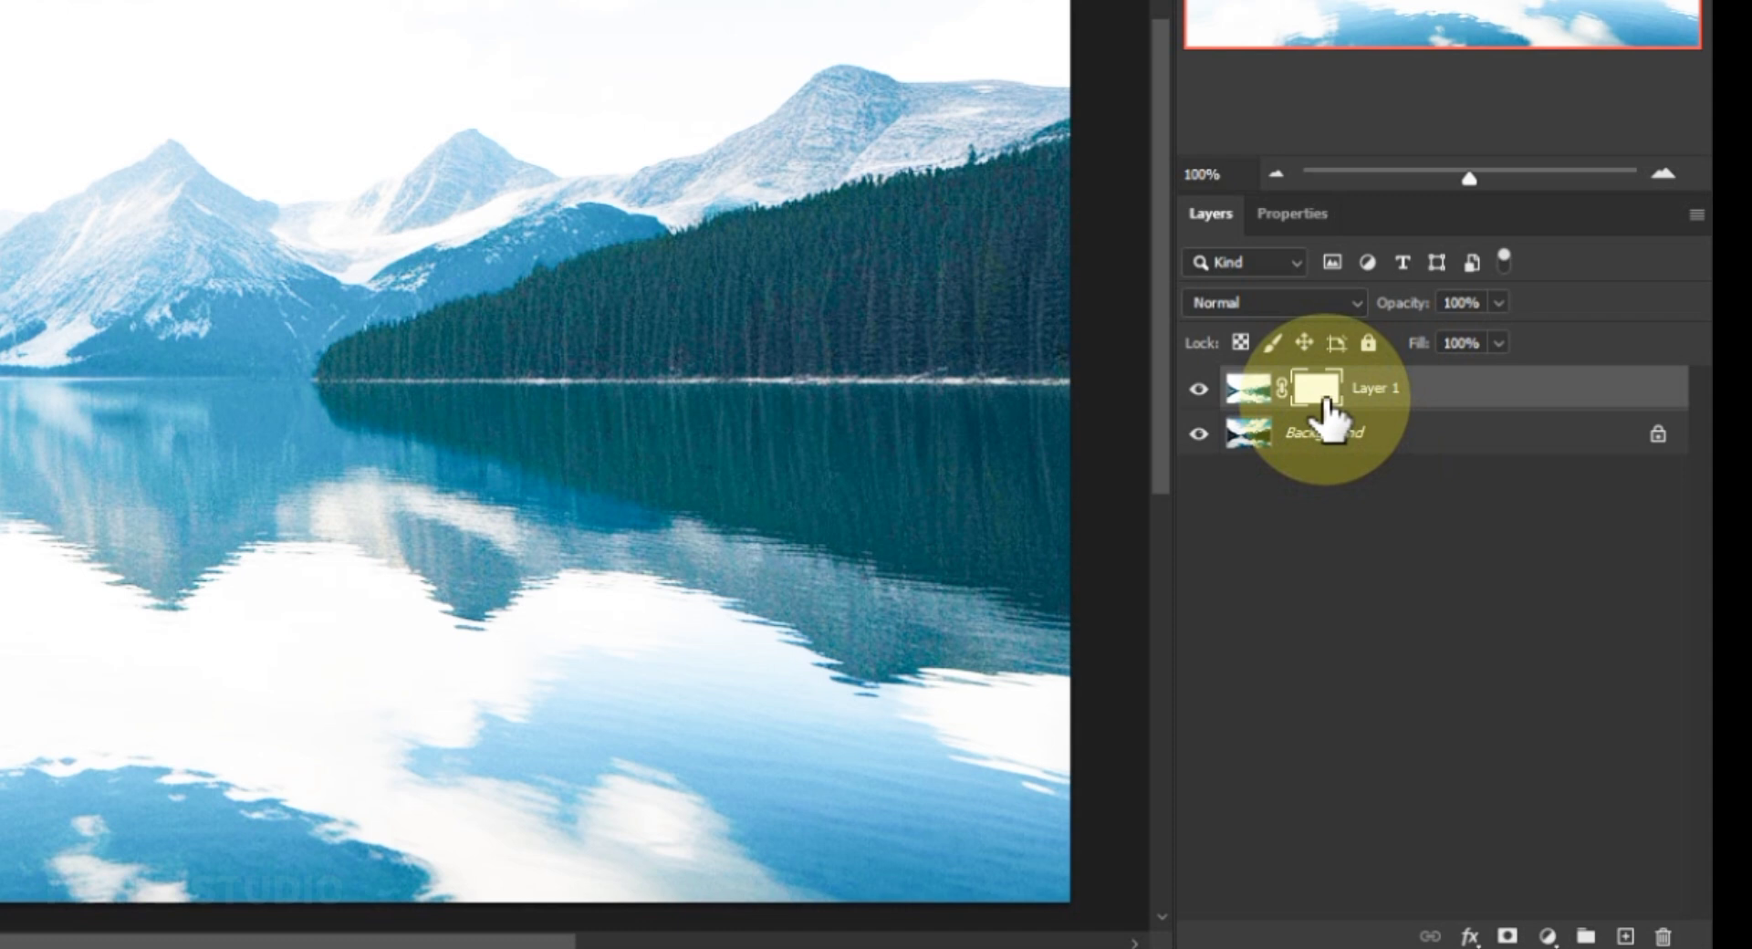
Hide the brightened Layer 1 with a black-filled layer mask and ready the Brush tool with white as foreground color.
key(alt+Delete)
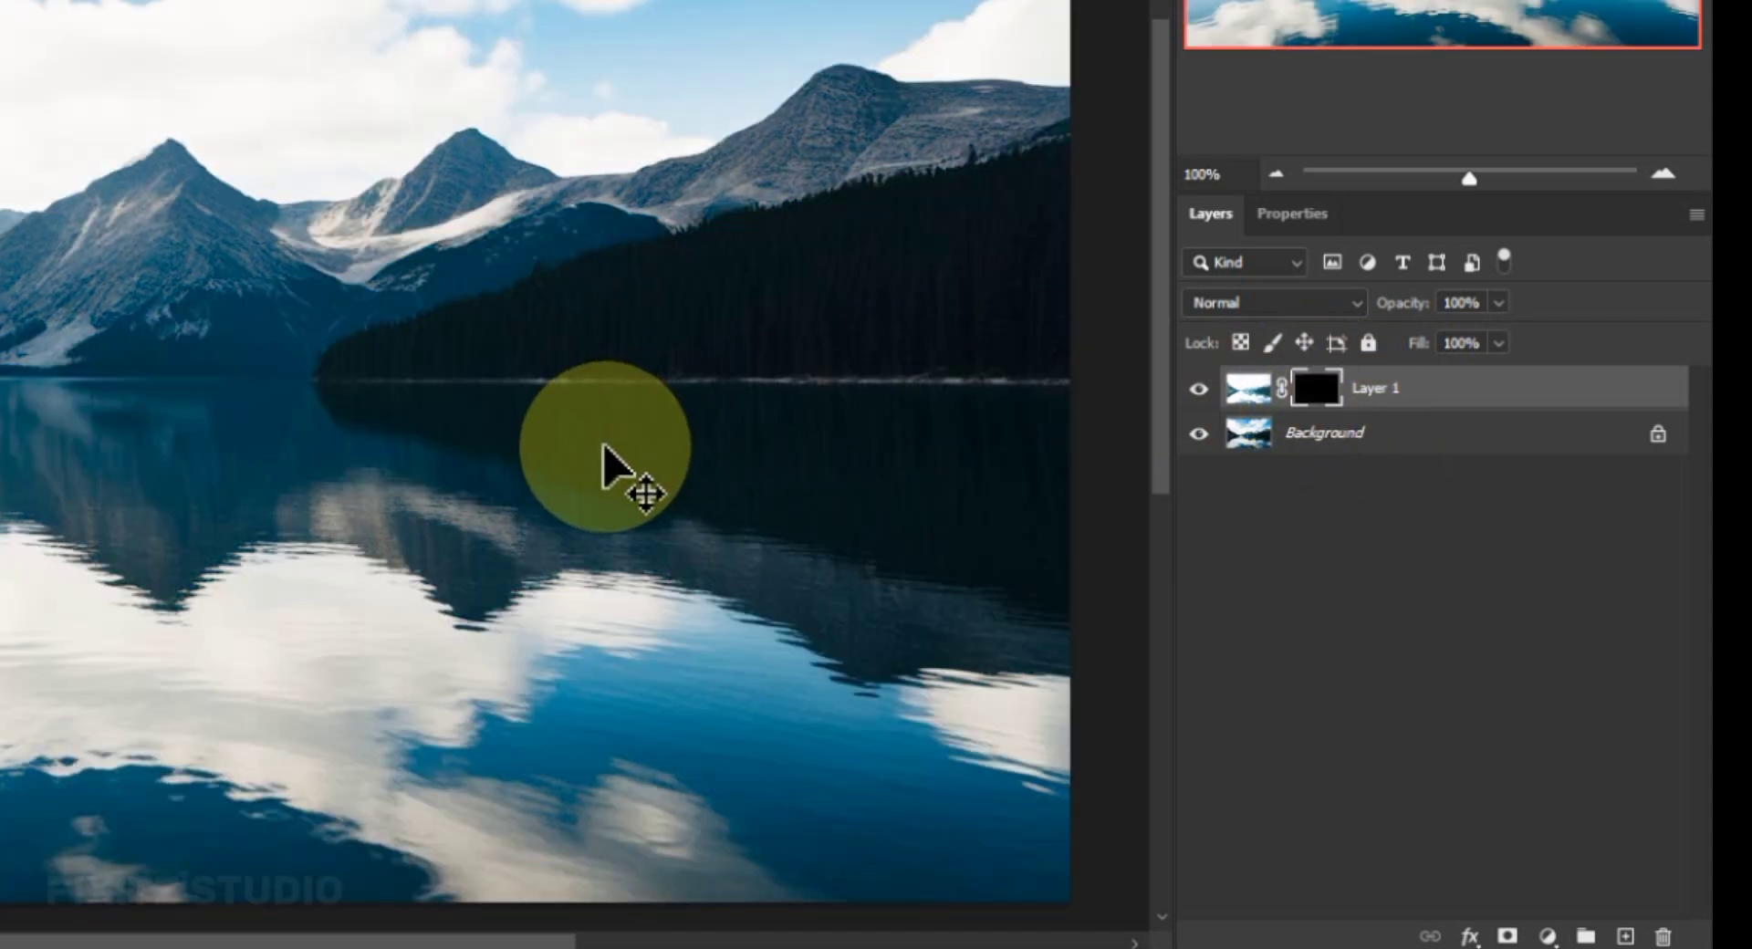
key(b)
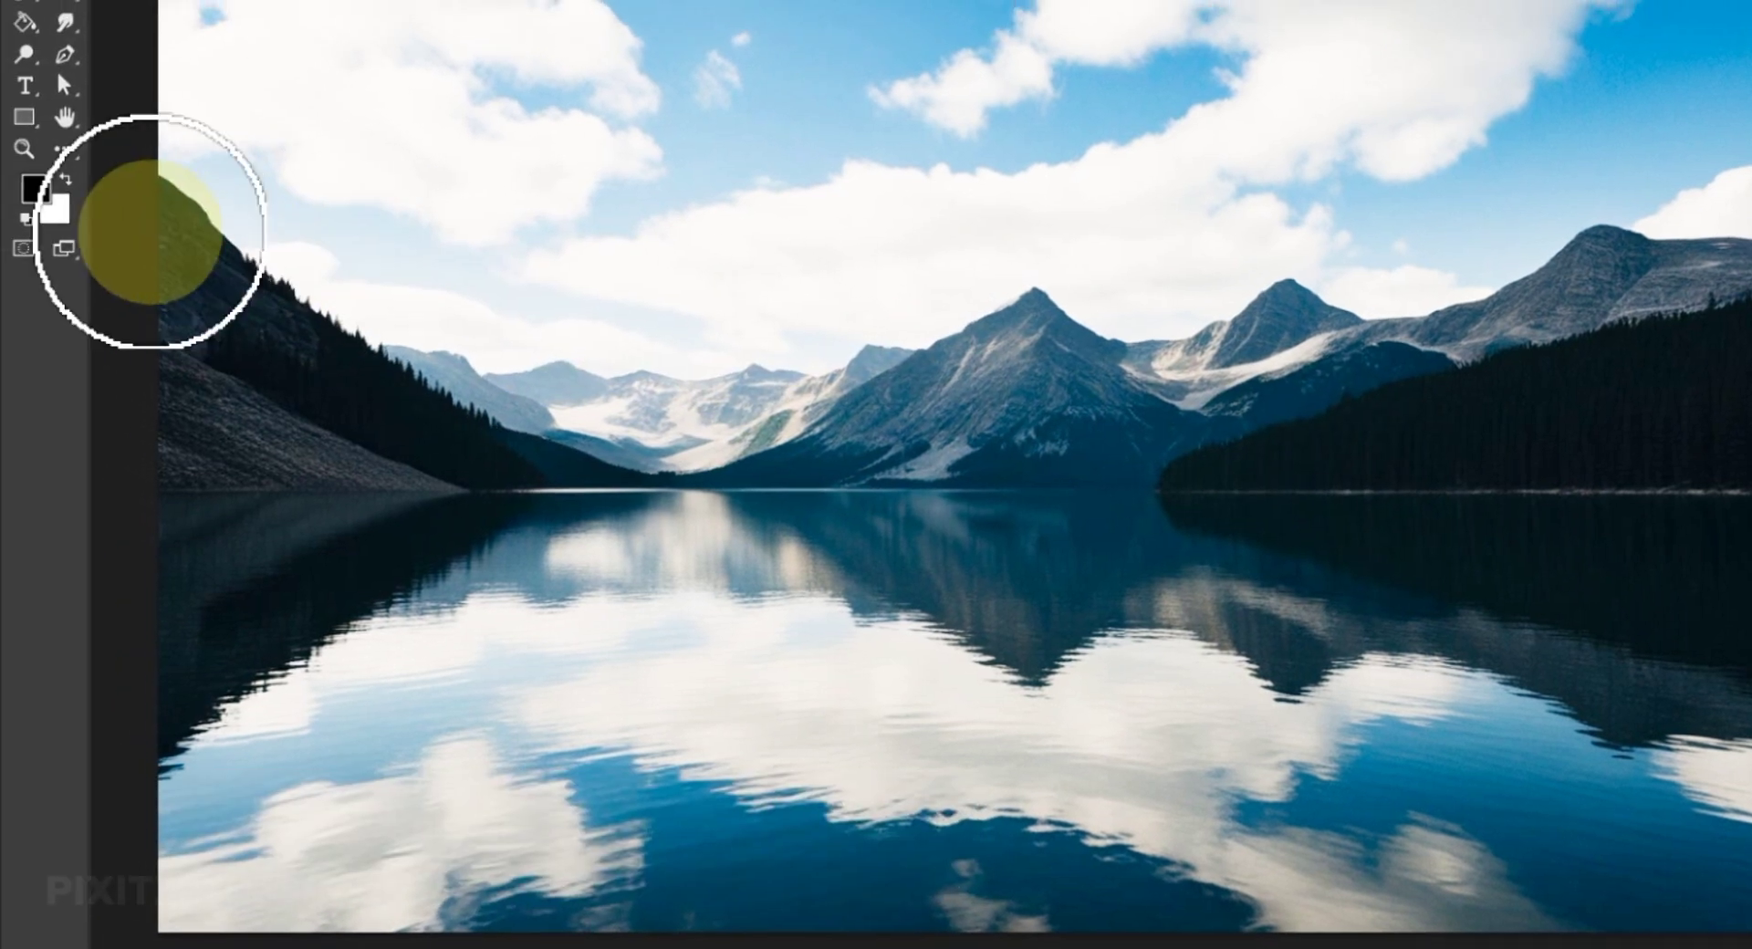
click(69, 181)
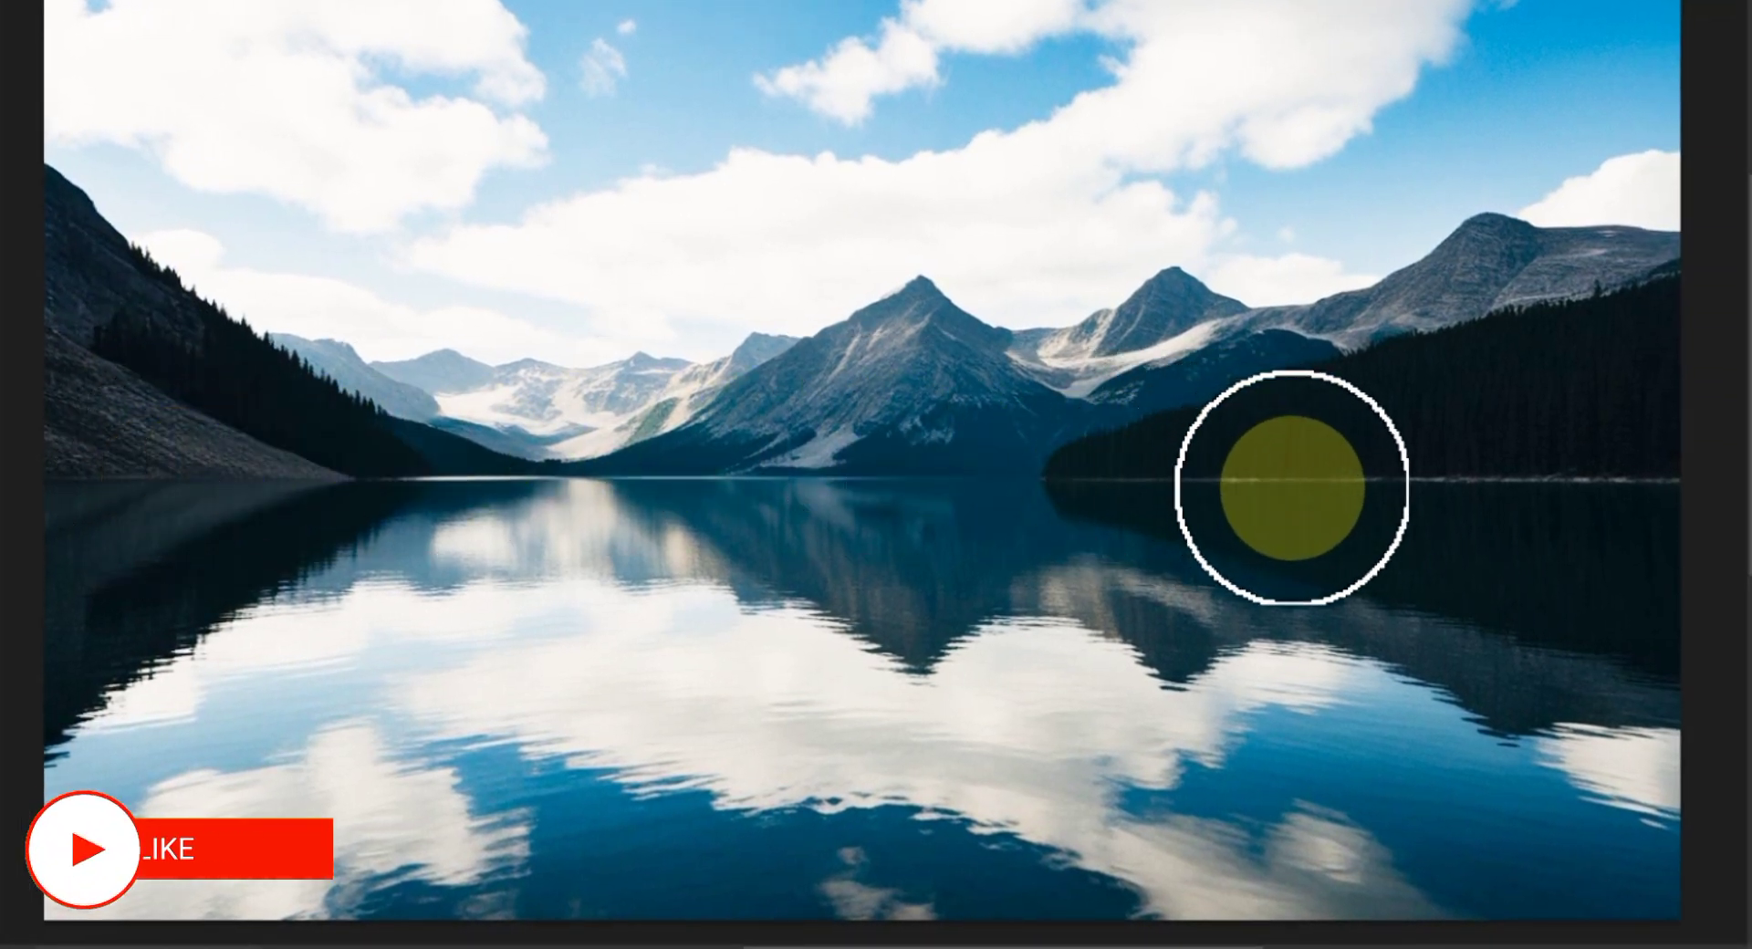
Paint white on Layer 1's mask over the dark forest, the mountain reflections in the lake and the opposite slope to brighten them.
mouse_move(1464, 525)
mouse_down()
mouse_move(1389, 516)
mouse_move(1501, 561)
mouse_move(1457, 574)
mouse_move(1551, 596)
mouse_move(1511, 579)
mouse_move(1615, 497)
mouse_move(1633, 584)
mouse_move(1586, 625)
mouse_move(1639, 633)
mouse_move(1563, 635)
mouse_move(1431, 601)
mouse_move(1477, 587)
mouse_move(1234, 515)
mouse_move(1494, 475)
mouse_move(1641, 426)
mouse_move(1381, 459)
mouse_move(1639, 333)
mouse_move(1639, 465)
mouse_move(1518, 385)
mouse_move(1076, 494)
mouse_up()
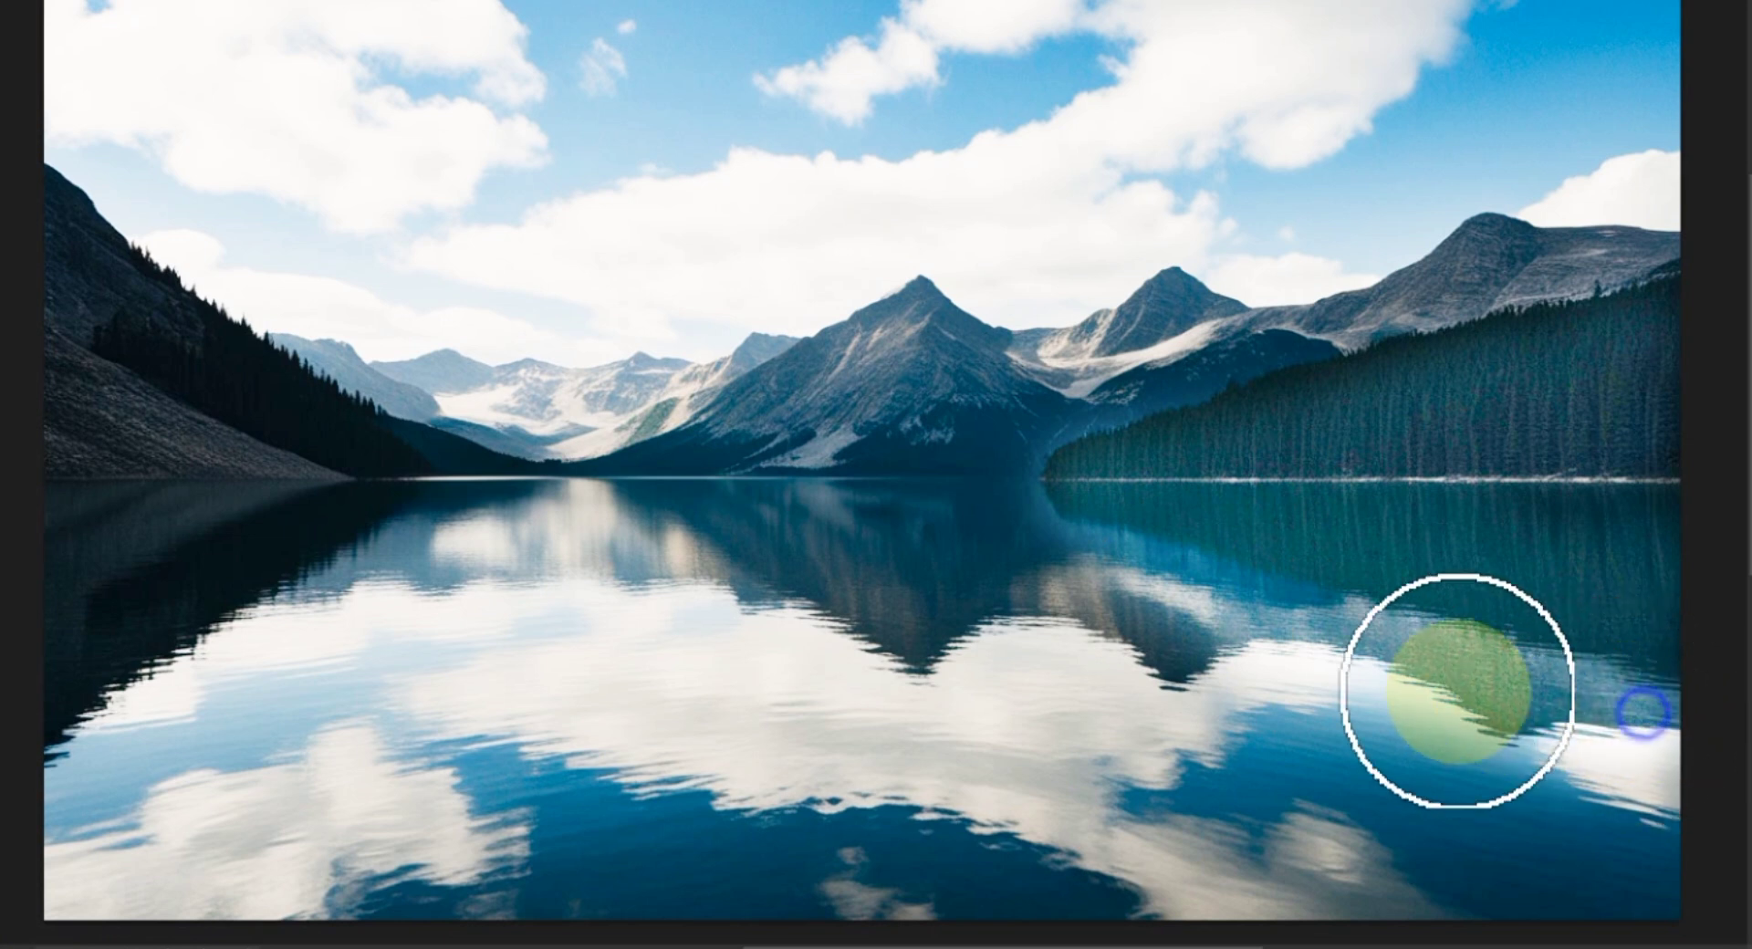
key(o)
drag(1093, 568, 705, 564)
mouse_move(938, 633)
mouse_down()
mouse_move(883, 633)
mouse_move(896, 640)
mouse_up()
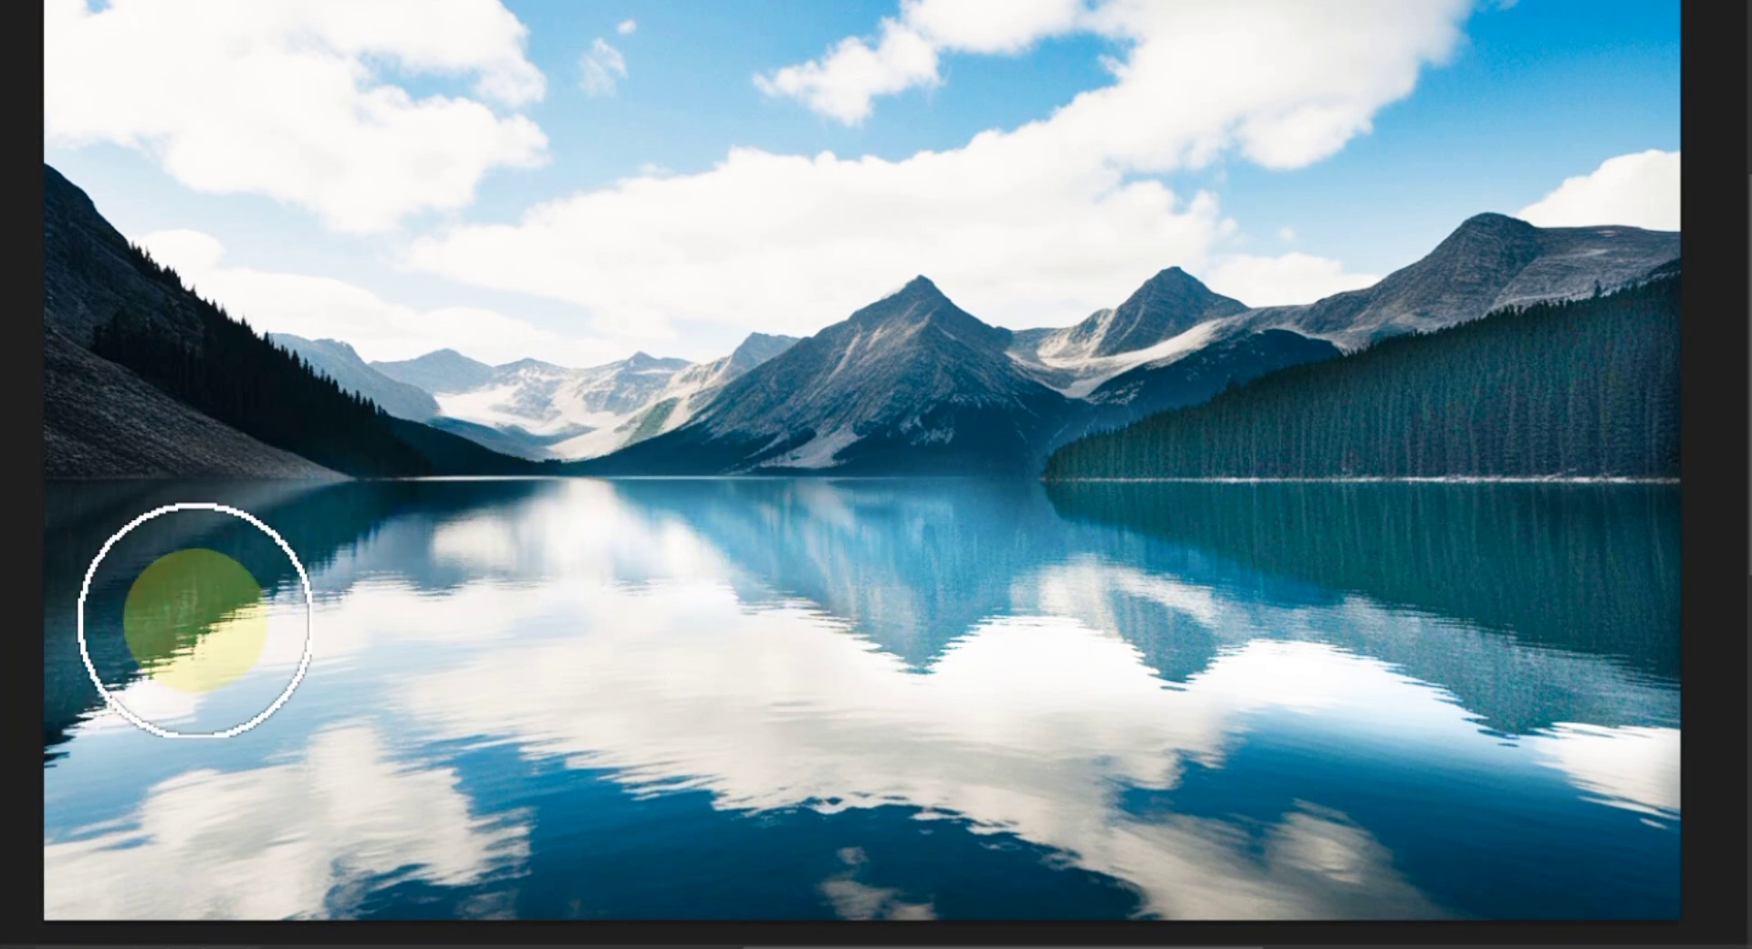
mouse_move(484, 528)
mouse_down()
mouse_move(274, 511)
mouse_move(106, 542)
mouse_move(202, 513)
mouse_move(43, 496)
mouse_move(195, 528)
mouse_move(102, 596)
mouse_move(68, 581)
mouse_move(127, 508)
mouse_move(430, 510)
mouse_move(63, 316)
mouse_move(287, 441)
mouse_move(115, 310)
mouse_move(39, 222)
mouse_move(133, 317)
mouse_move(276, 399)
mouse_move(450, 456)
mouse_move(671, 491)
mouse_move(734, 481)
mouse_move(612, 482)
mouse_move(1258, 424)
mouse_move(1163, 440)
mouse_move(1150, 465)
mouse_move(1226, 456)
mouse_move(1641, 335)
mouse_move(1305, 407)
mouse_move(1624, 316)
mouse_move(1015, 556)
mouse_move(850, 511)
mouse_move(690, 403)
mouse_move(885, 245)
mouse_move(1086, 371)
mouse_up()
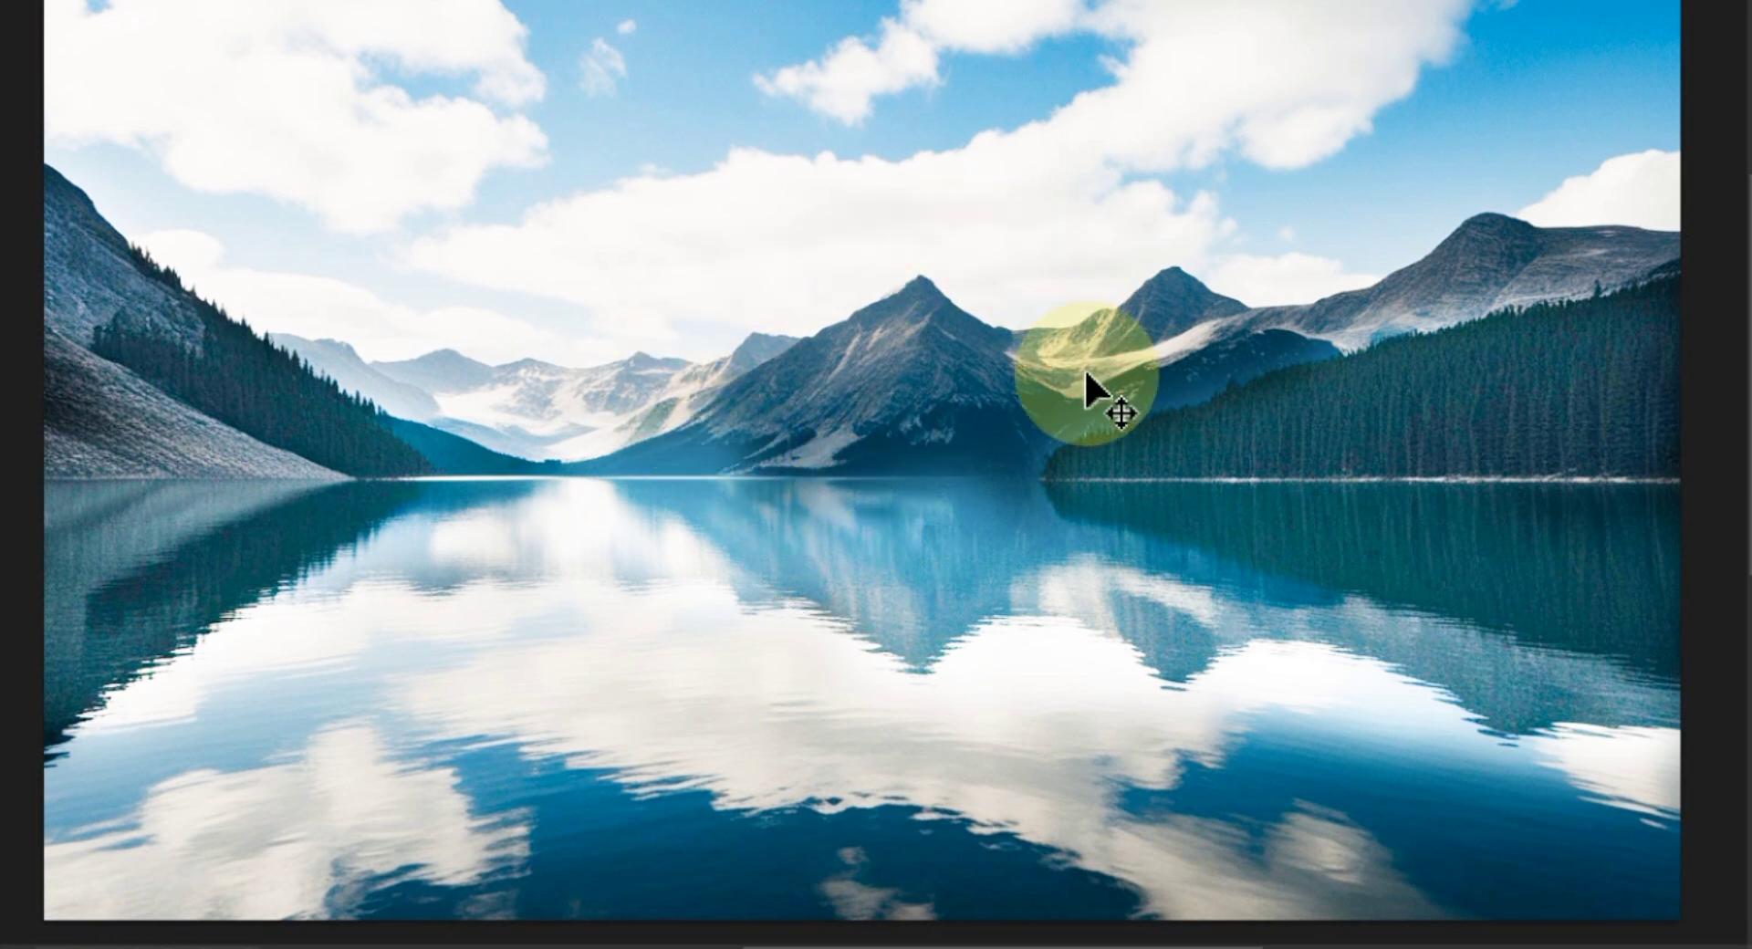